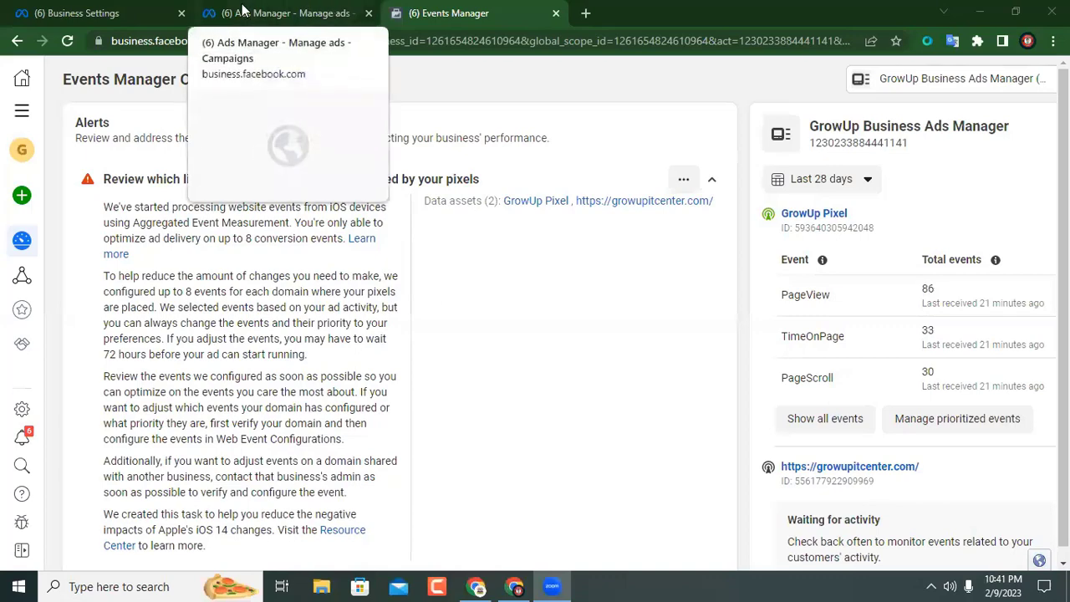
- Open Ads Manager from the Facebook home page in a new tab and show its list of all tools
click(292, 12)
click(589, 12)
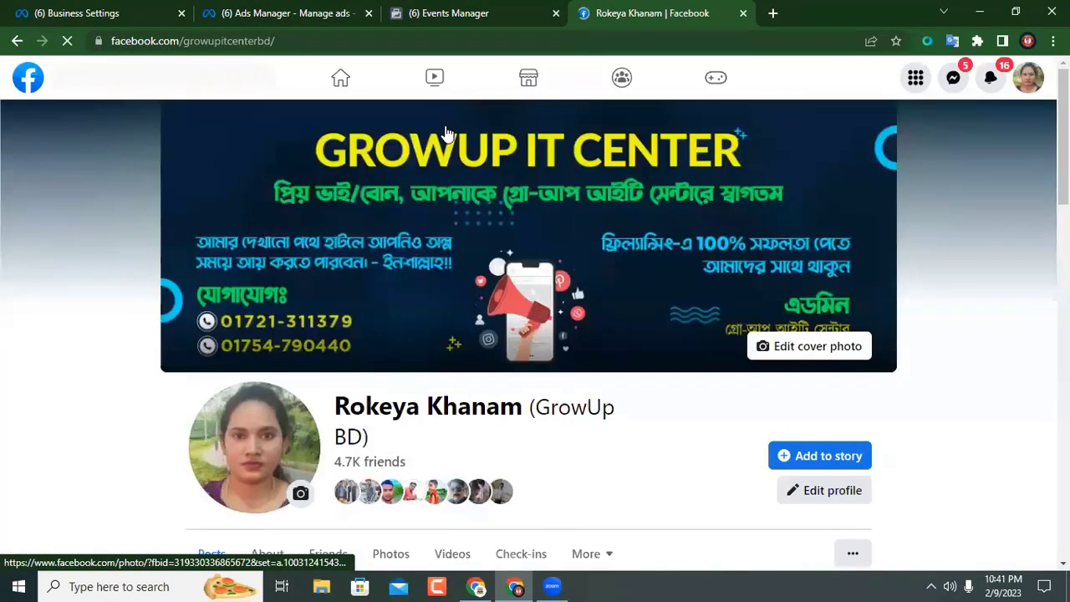
scroll(287, 188, down, 3)
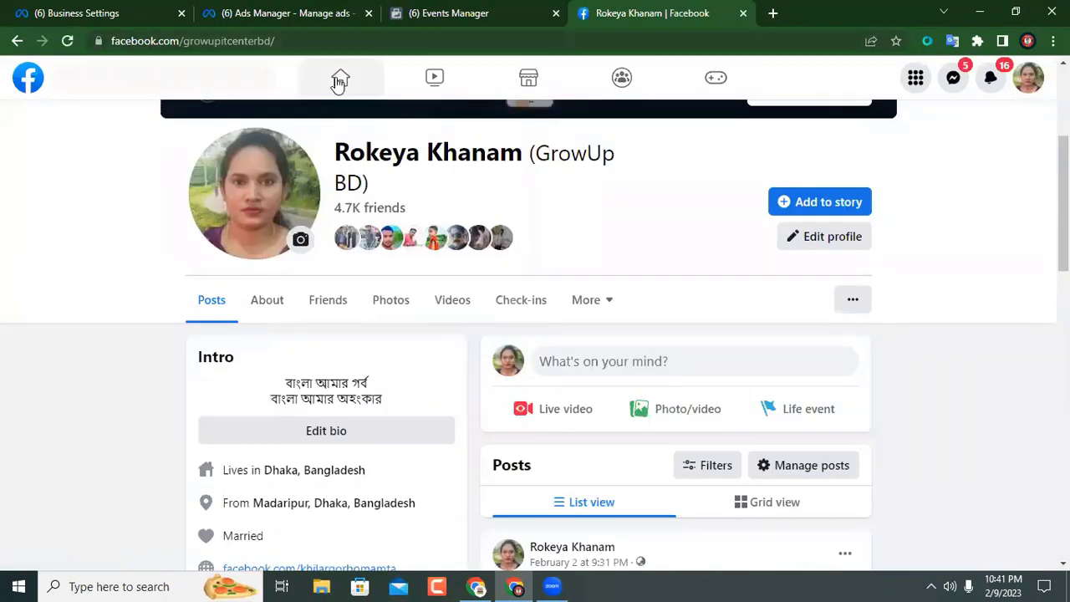
click(340, 82)
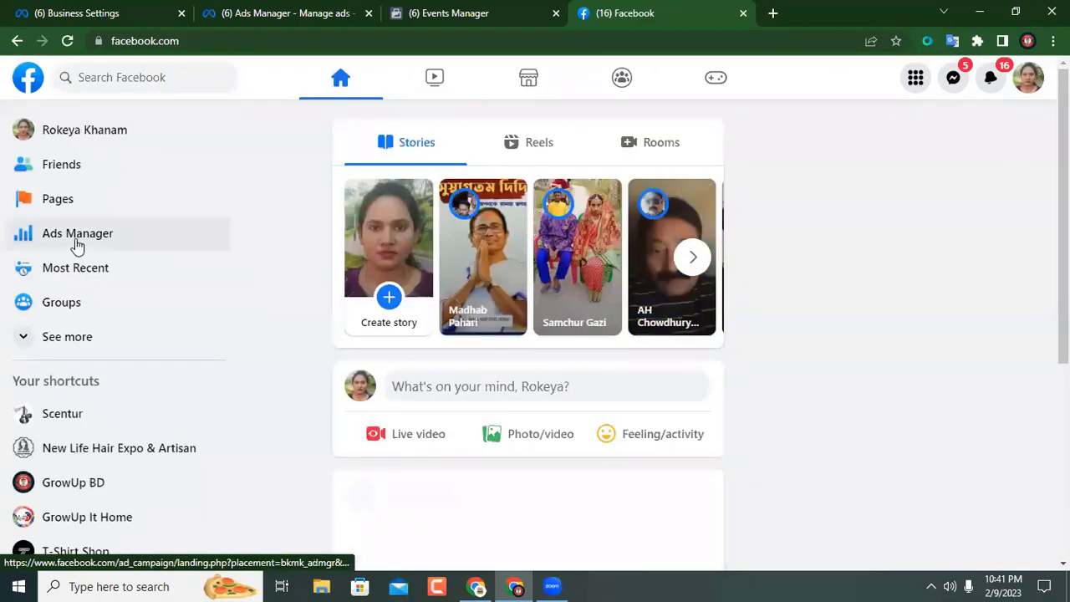
click(76, 237)
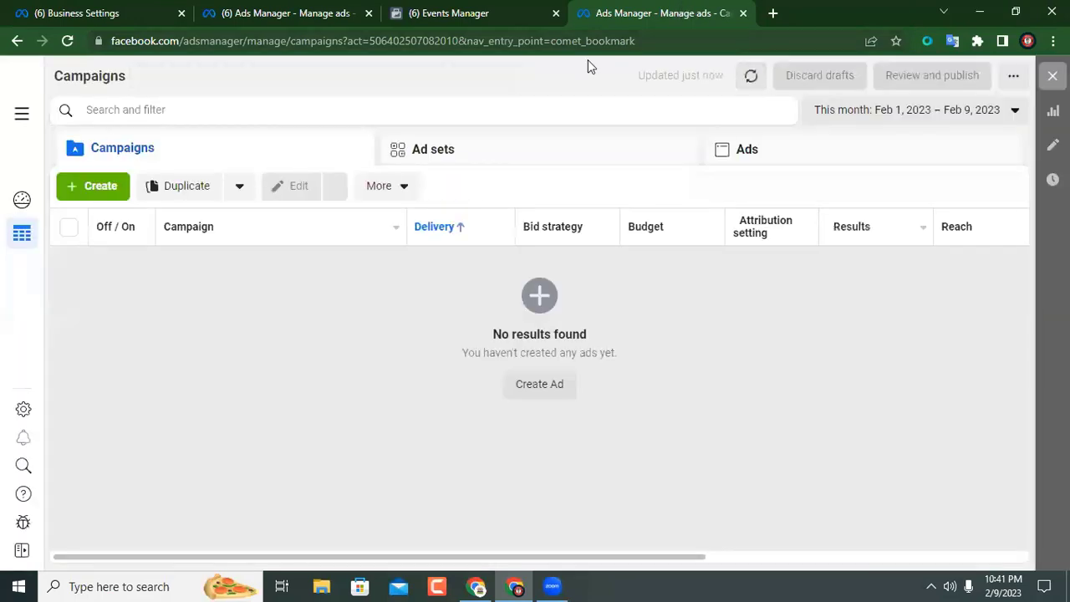
click(22, 113)
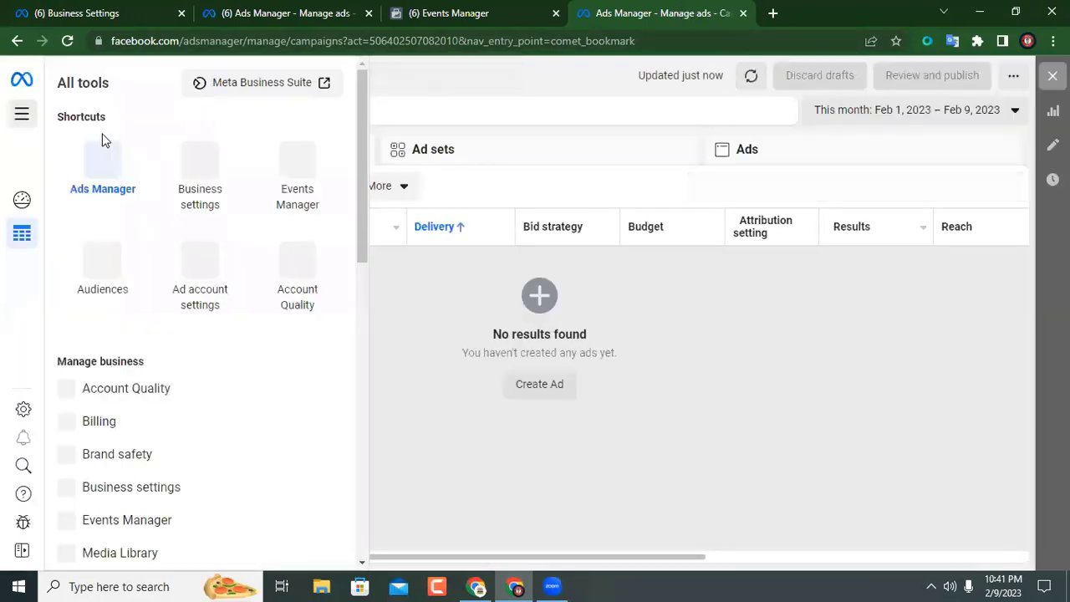
- Return to Business Settings, close the extra Ads Manager tab, and open the Brand Safety domains page
click(105, 15)
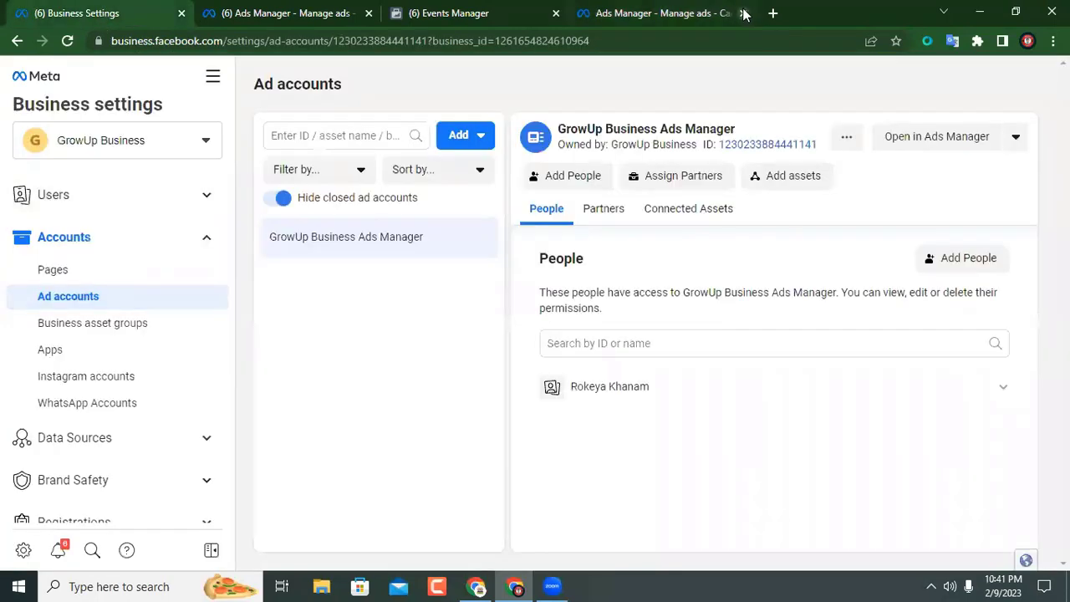
click(744, 13)
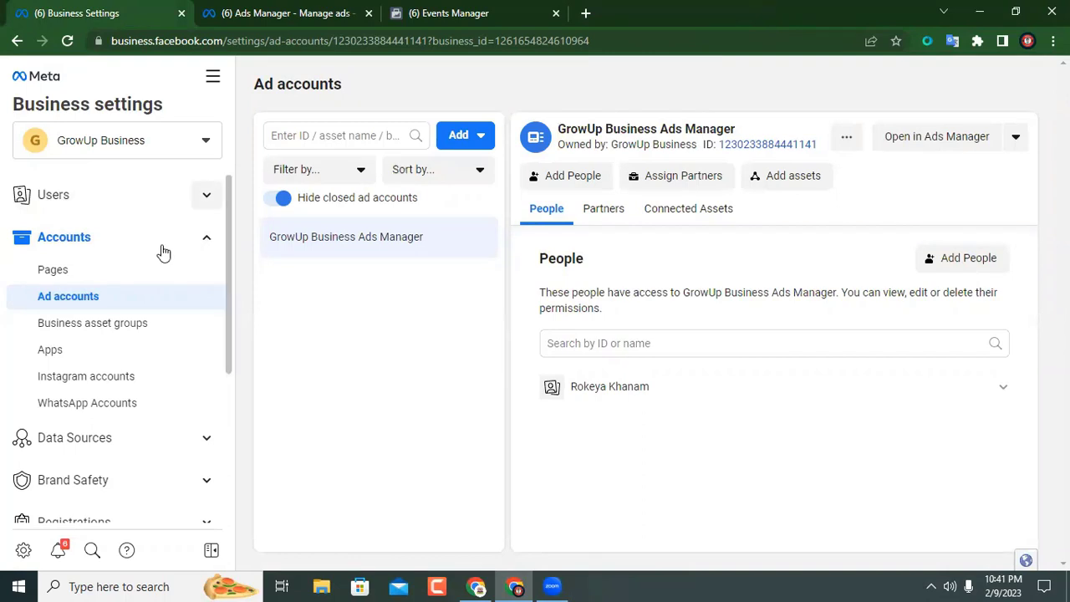
scroll(203, 280, down, 2)
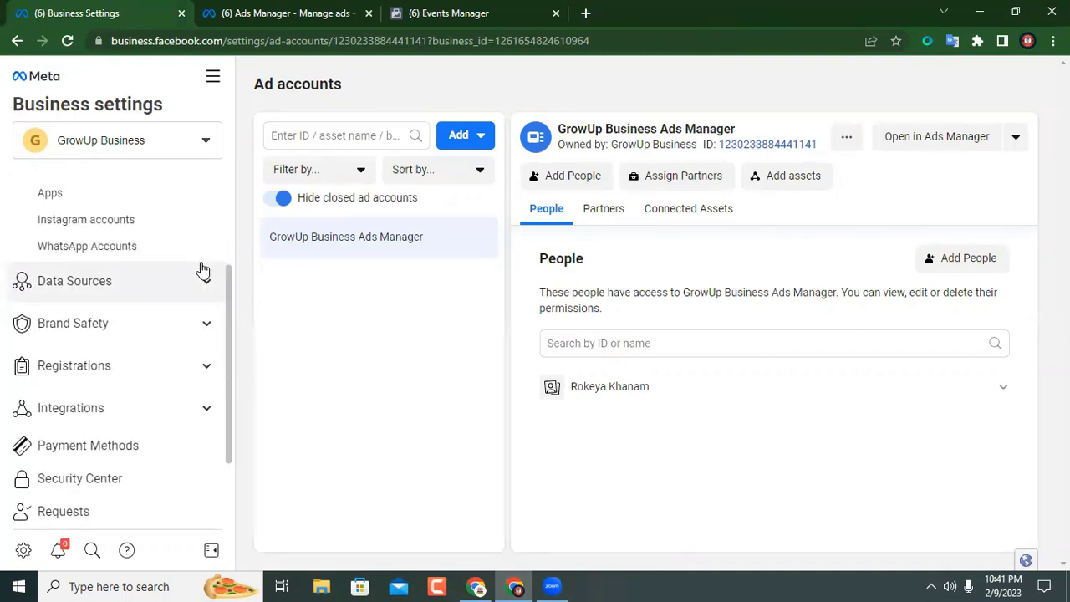
scroll(53, 221, up, 2)
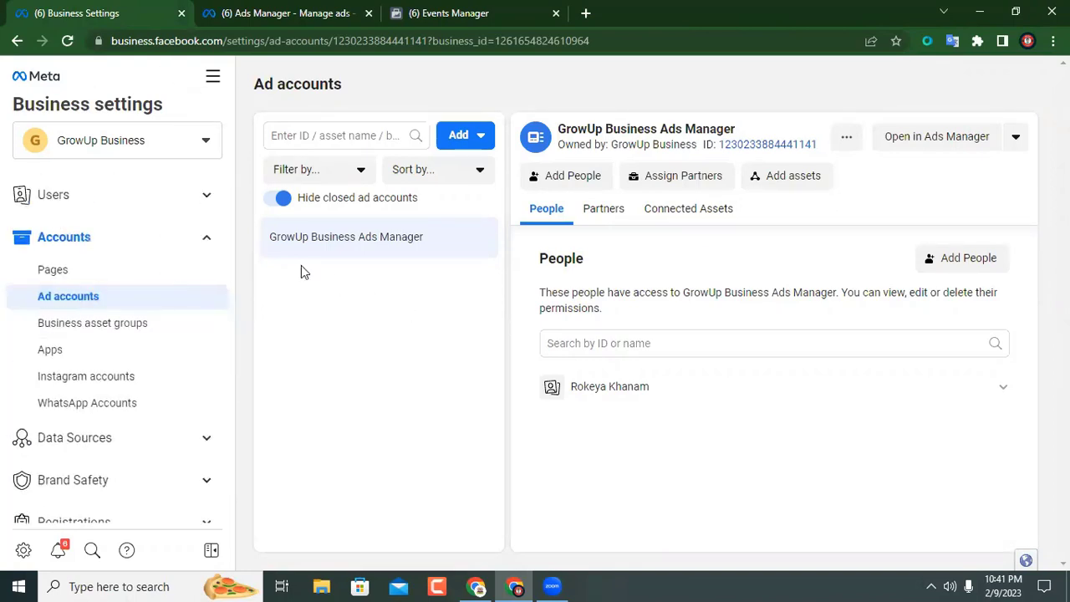
scroll(170, 247, down, 2)
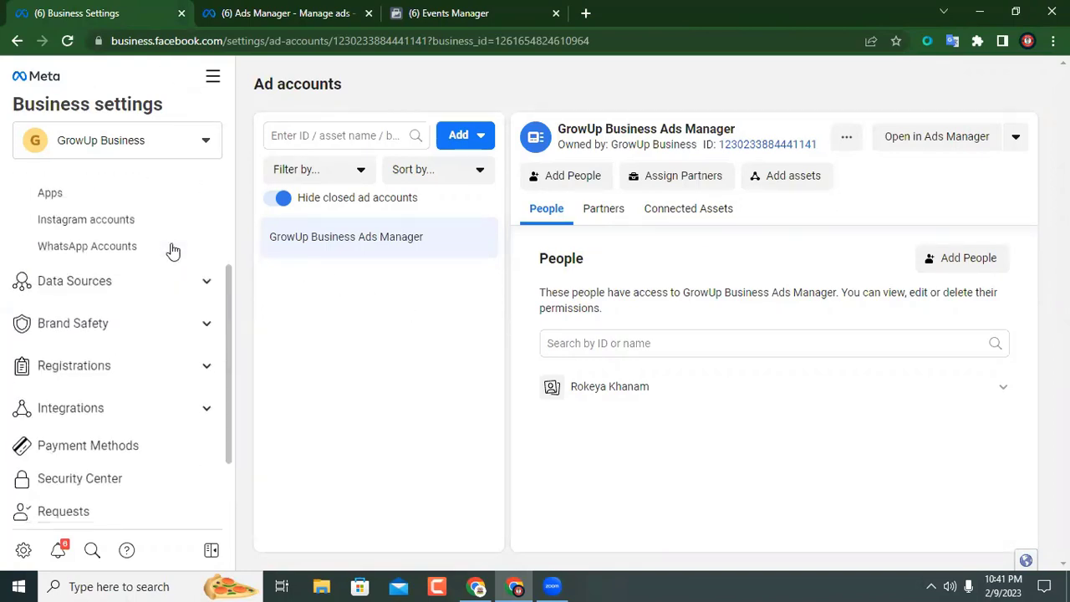
click(108, 329)
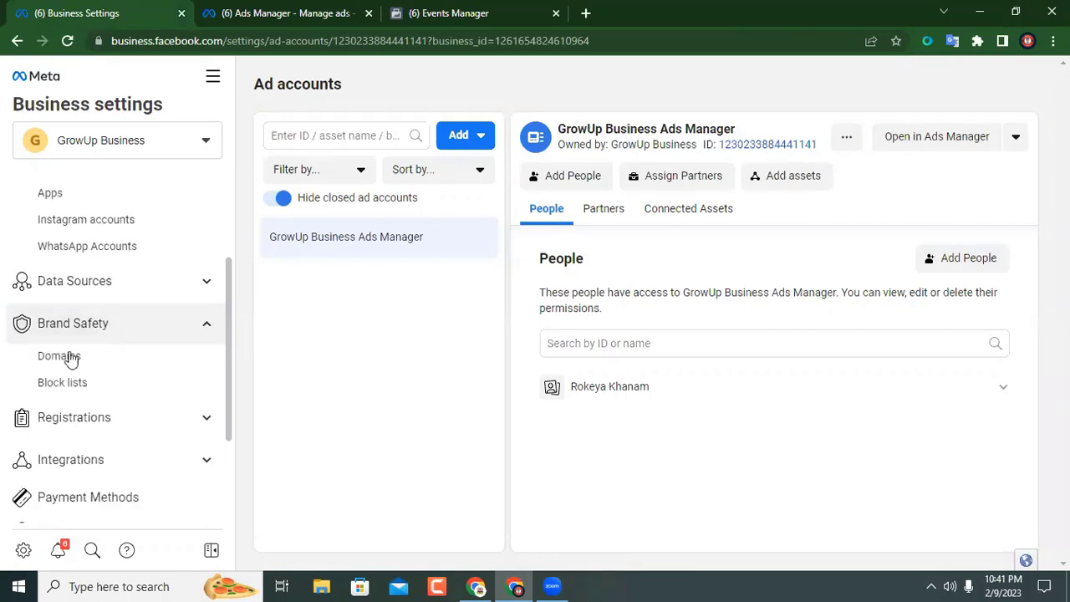
click(66, 358)
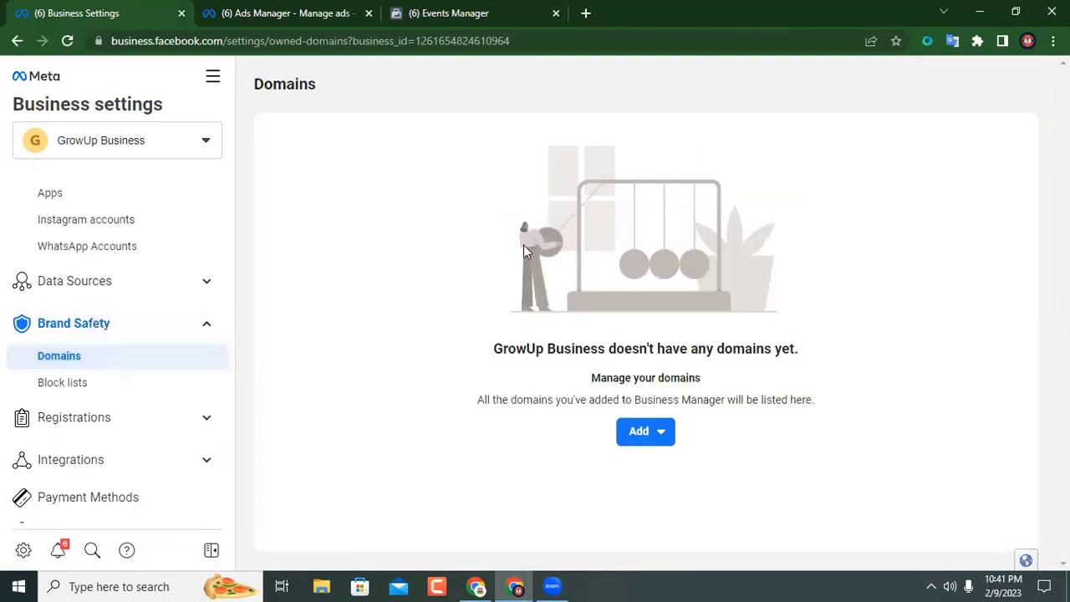
- Start creating a new domain for GrowUp Business, ready to enter its address
click(672, 435)
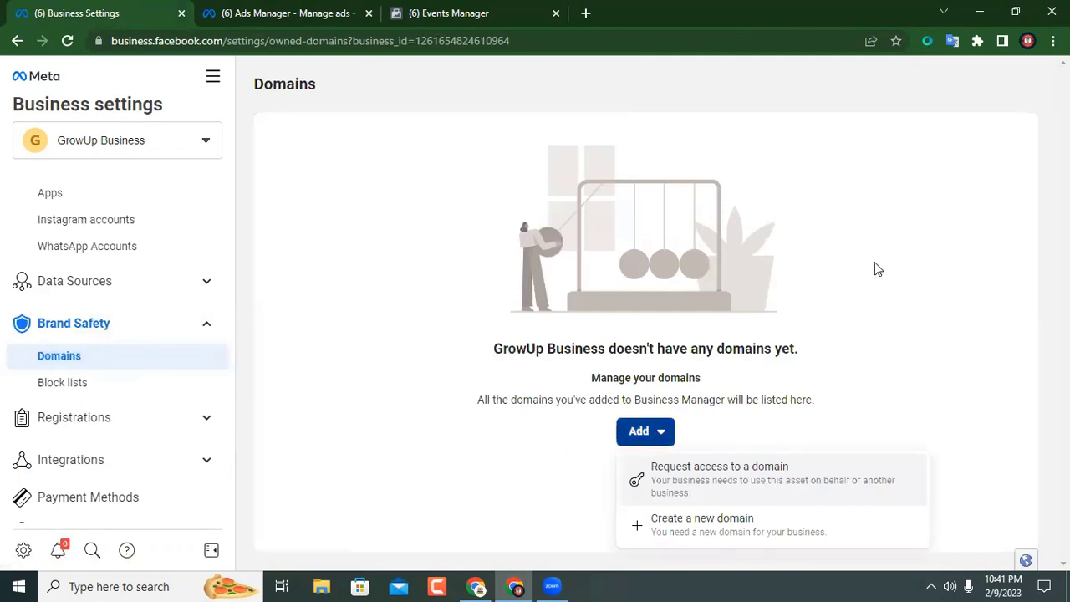
click(776, 512)
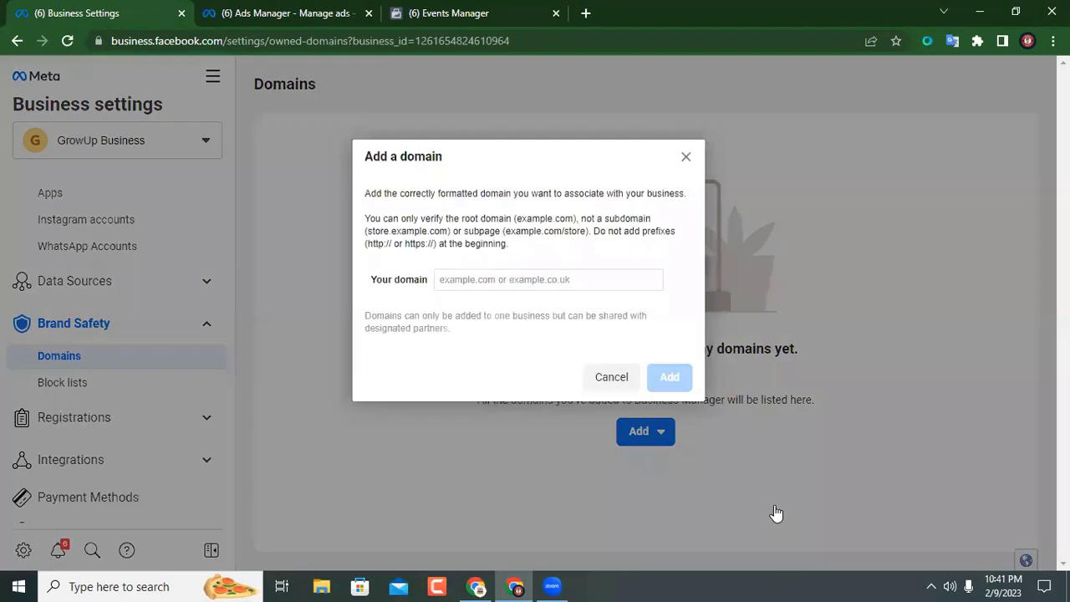
click(473, 284)
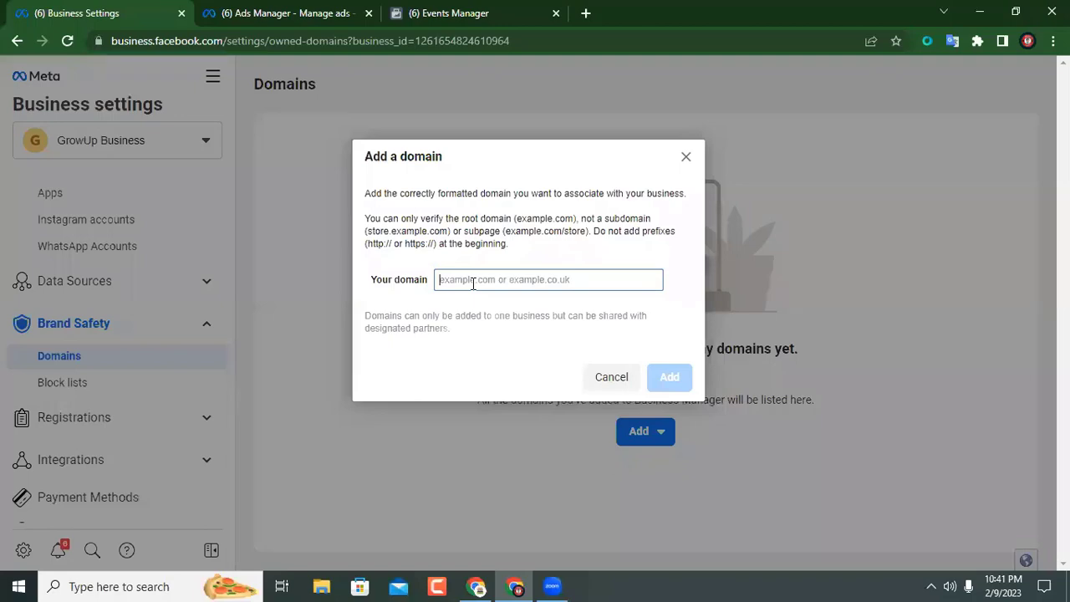
- In the other Chrome window, copy the growupbd.unaux.com WordPress admin link from the saved sheet in the offline Notepad extension
click(475, 586)
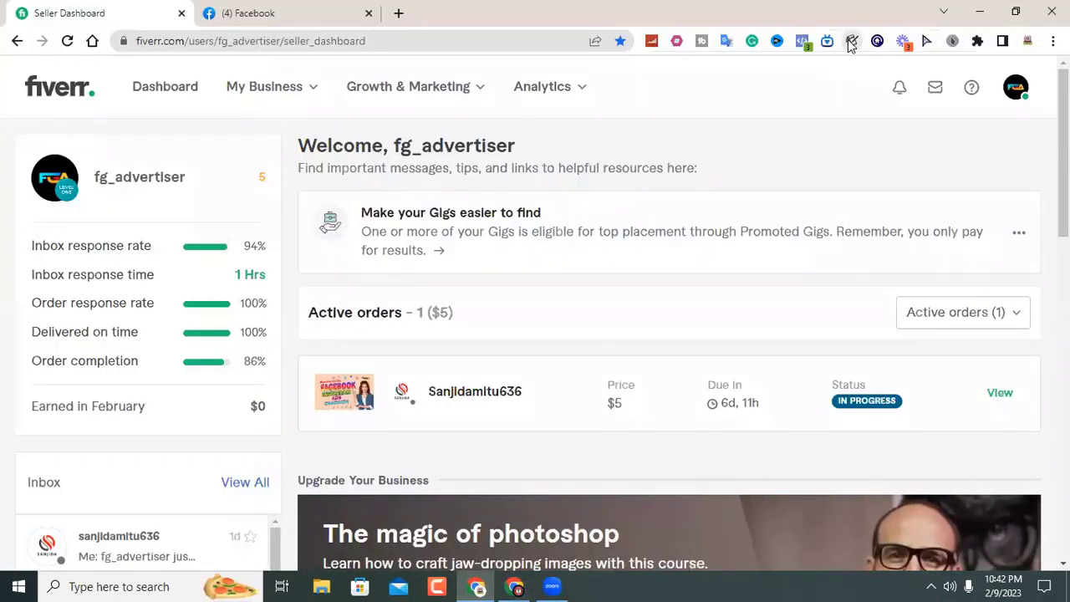
click(851, 42)
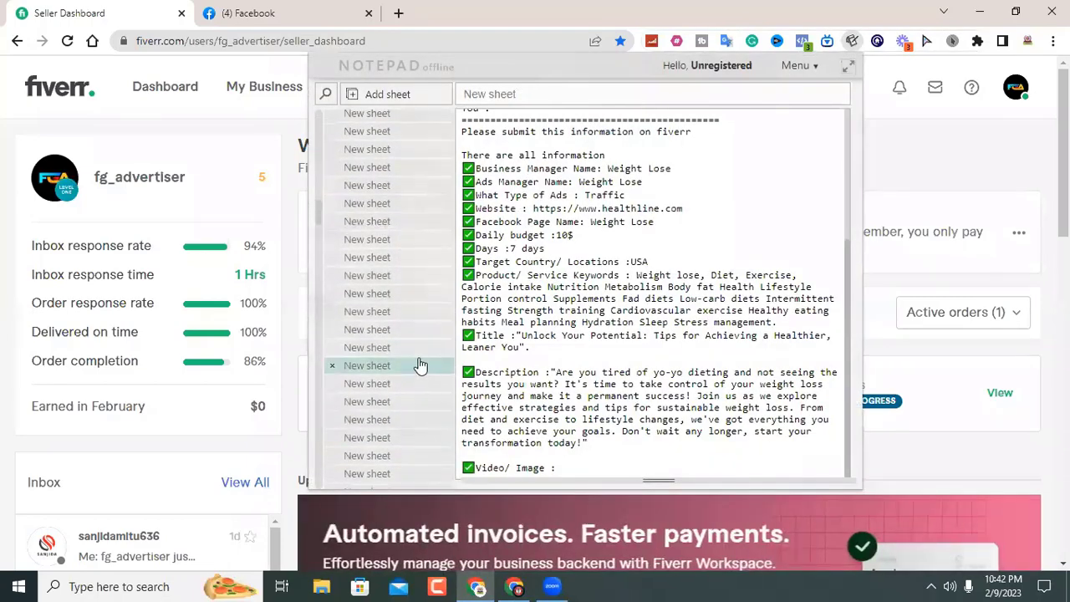
scroll(418, 360, down, 1)
scroll(418, 361, down, 5)
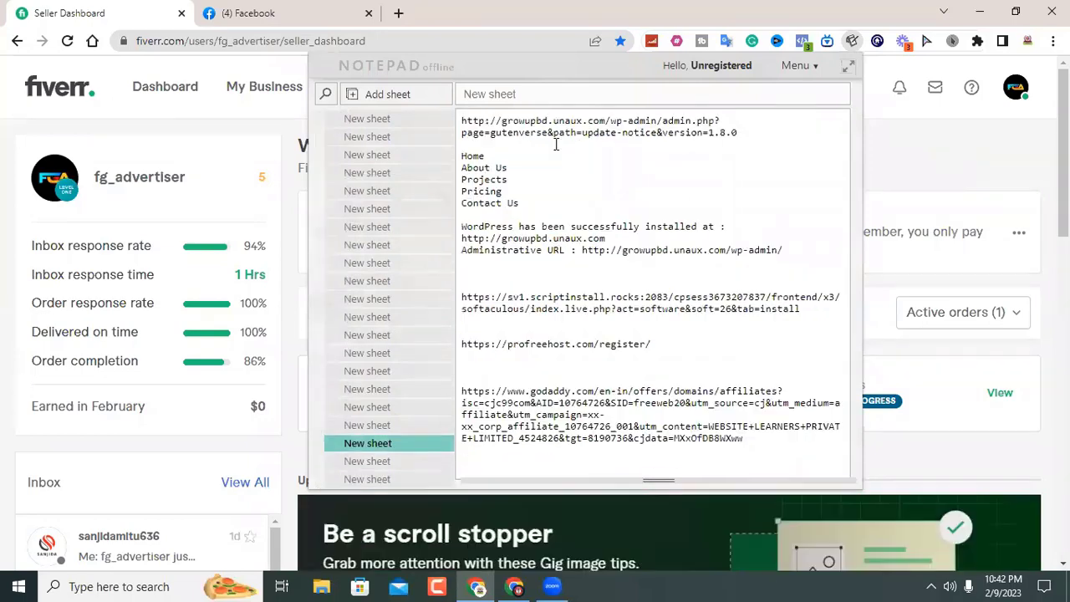
drag(461, 123, 742, 140)
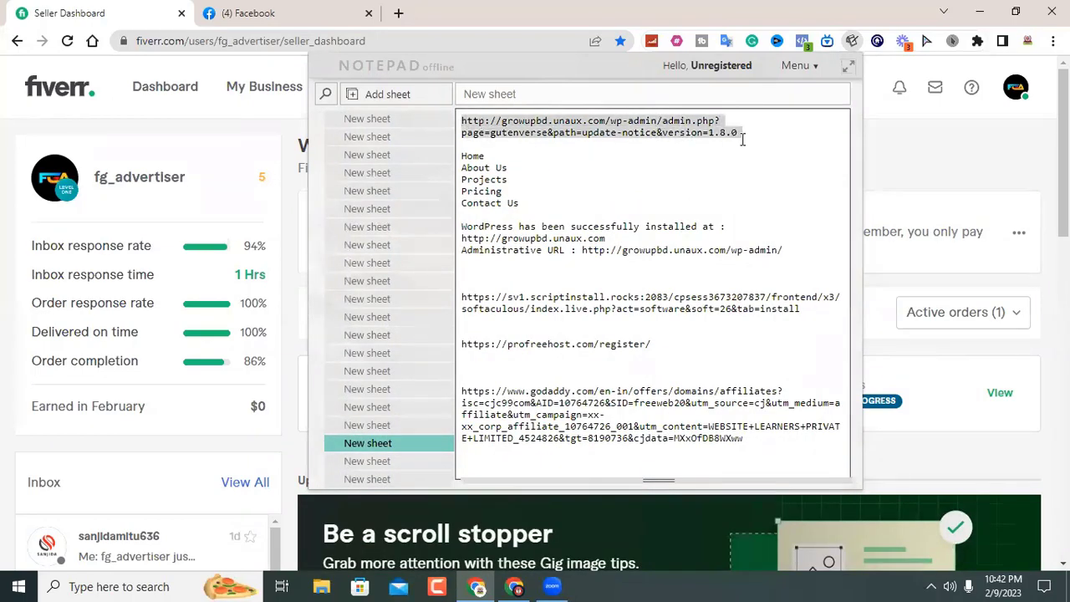
right_click(556, 120)
click(594, 220)
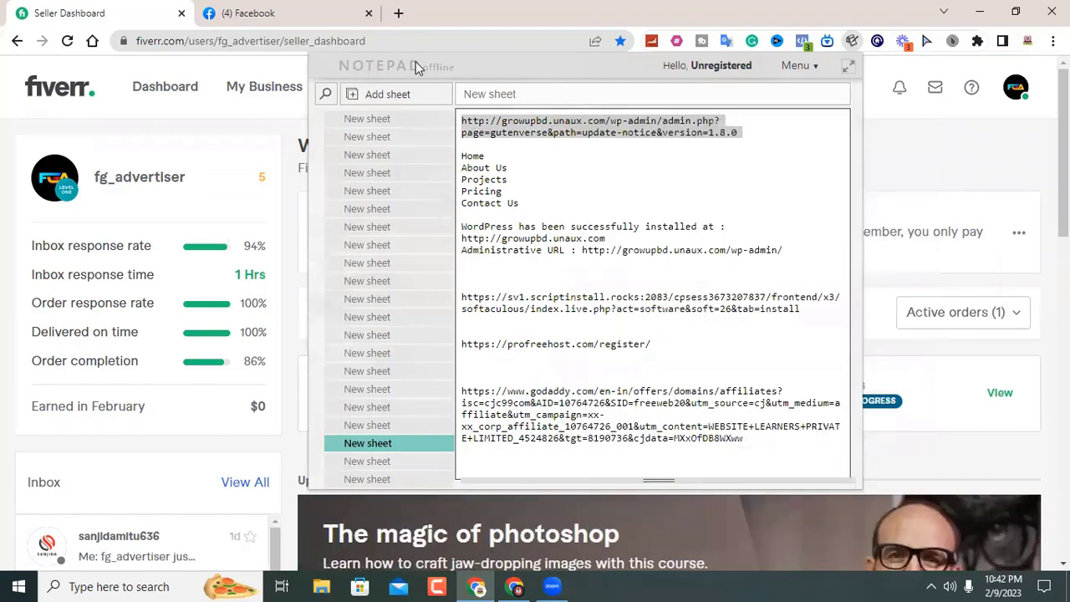
- Load the copied WordPress admin link in a new tab and copy only the growupbd.unaux.com/ part of its address
click(399, 14)
click(284, 38)
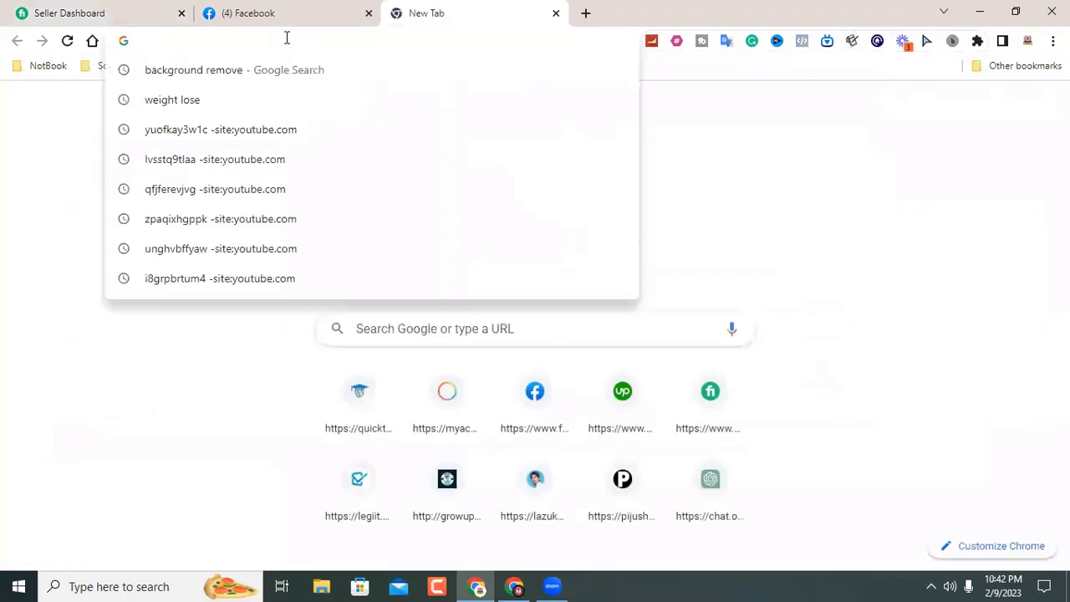
right_click(286, 37)
click(332, 143)
key(Return)
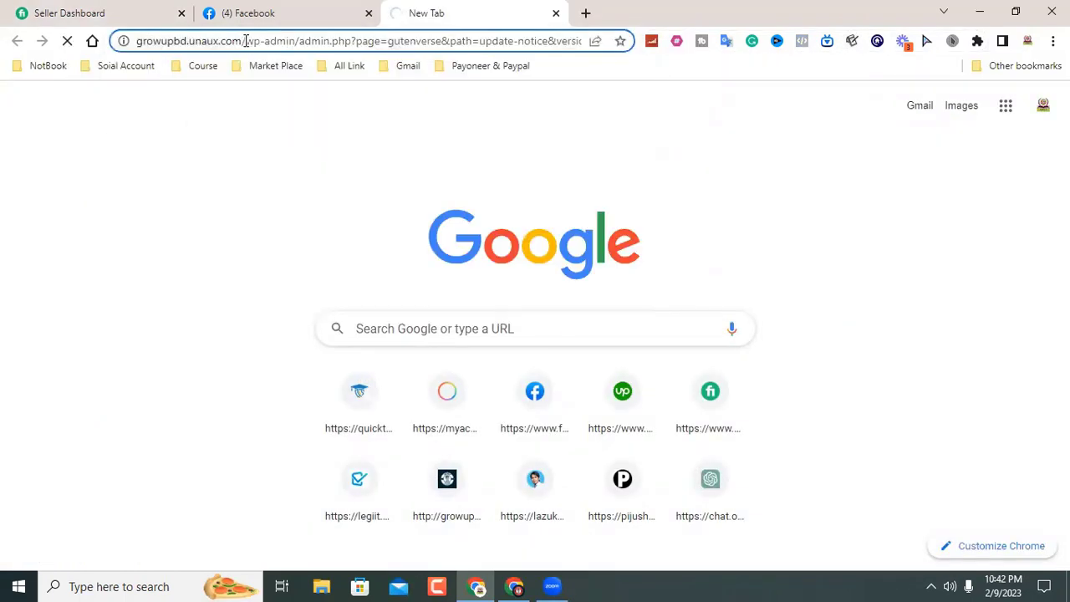
drag(244, 41, 129, 41)
right_click(165, 47)
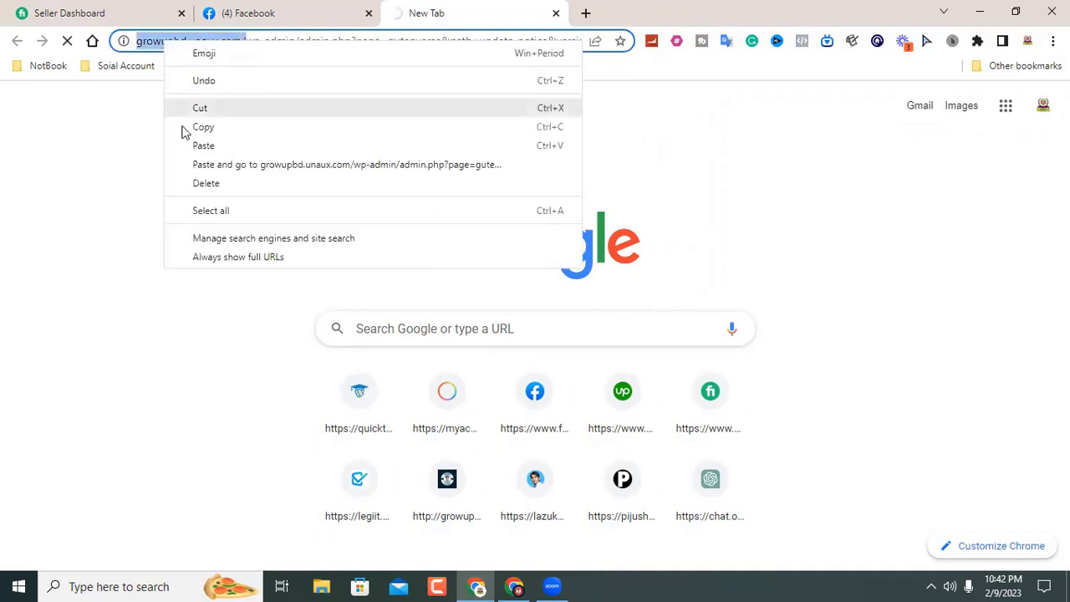
click(205, 127)
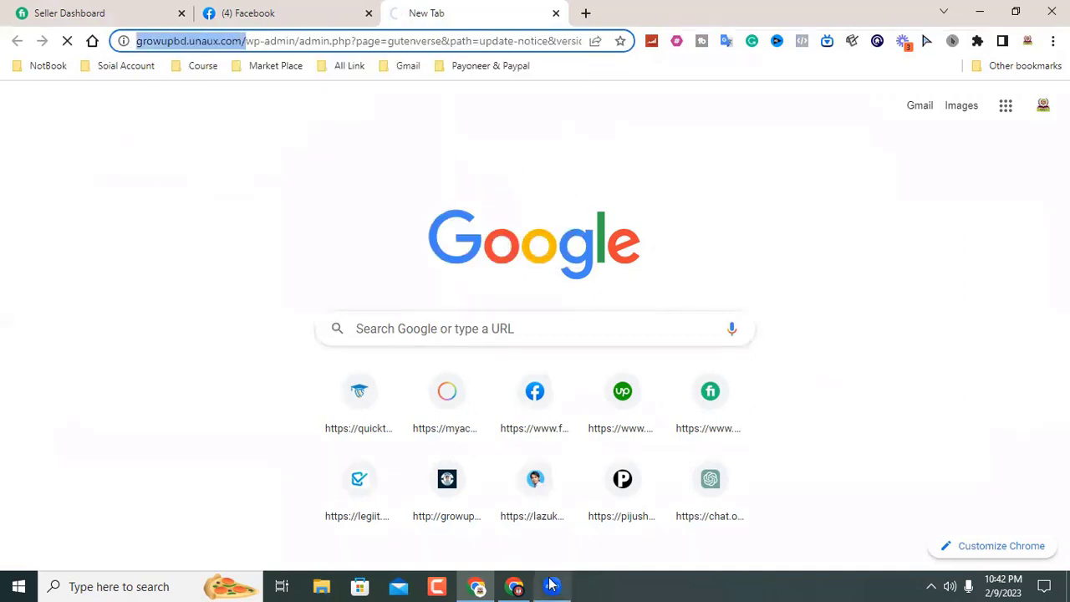
click(514, 587)
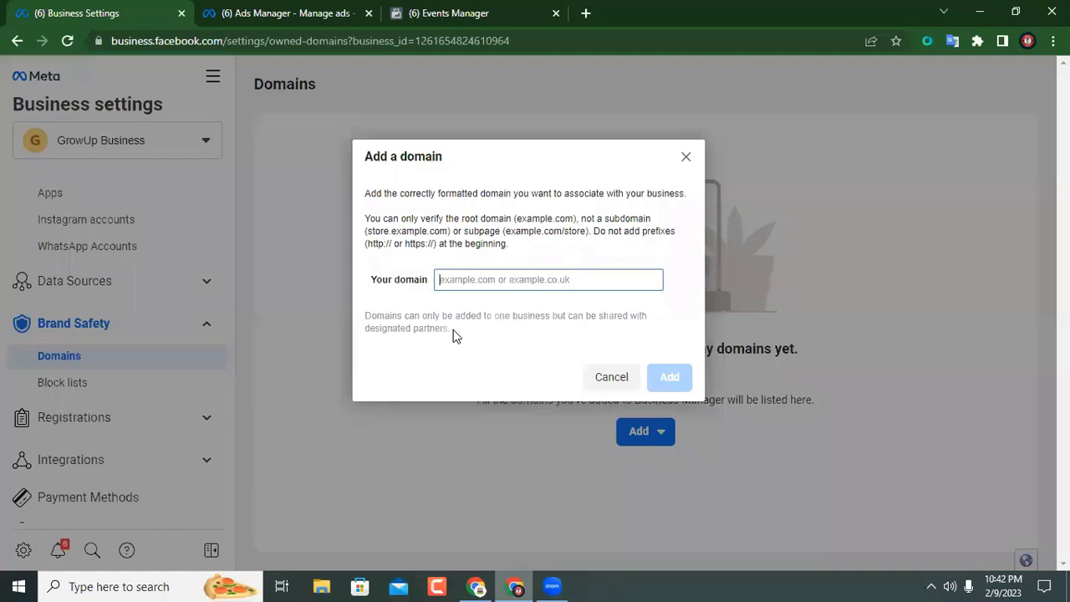
right_click(458, 285)
click(498, 399)
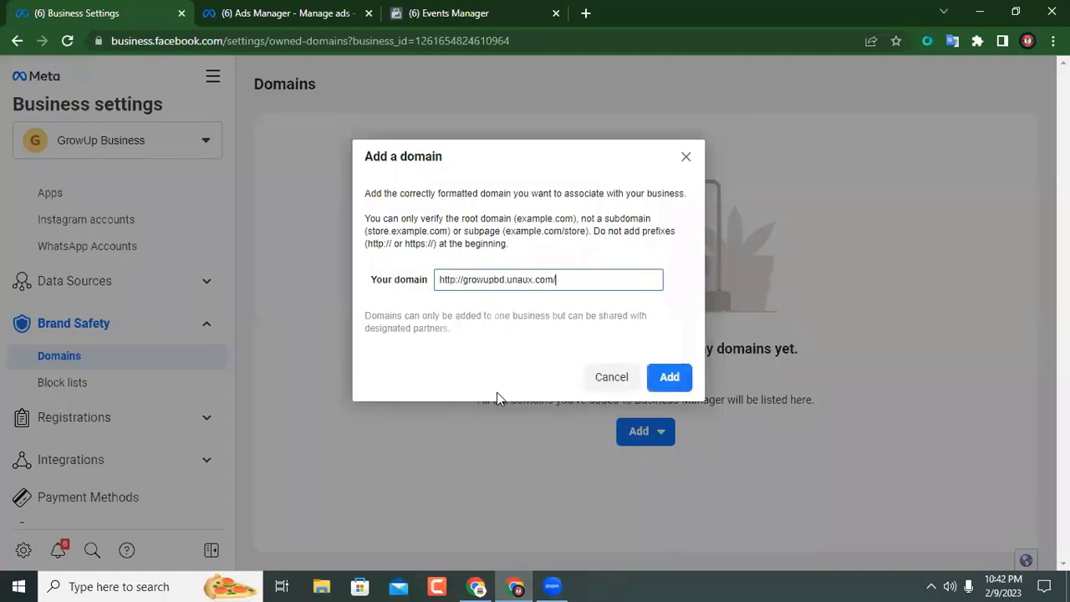
click(465, 279)
key(BackSpace)
key(BackSpace)
key(BackSpace)
key(BackSpace)
key(BackSpace)
key(BackSpace)
key(BackSpace)
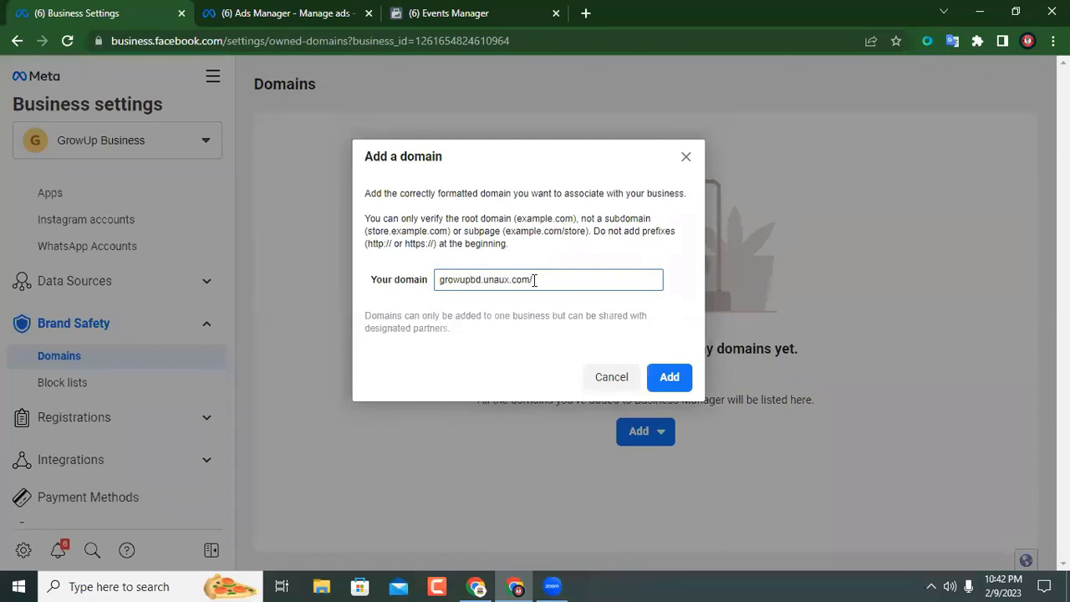
click(671, 380)
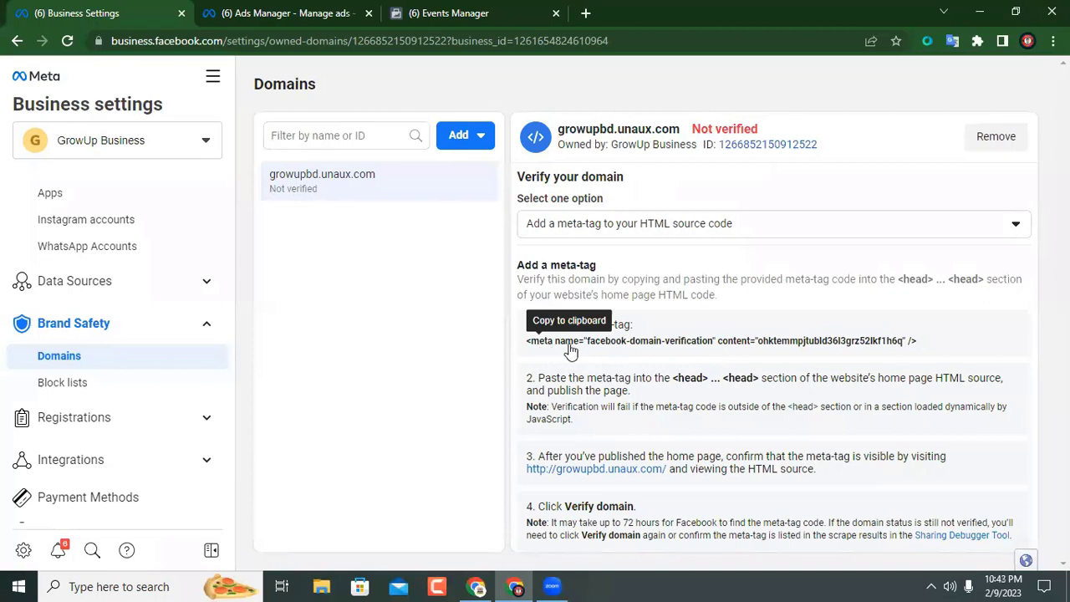
- Copy the Facebook domain-verification meta-tag and switch to the Chrome window with the WordPress admin
click(626, 349)
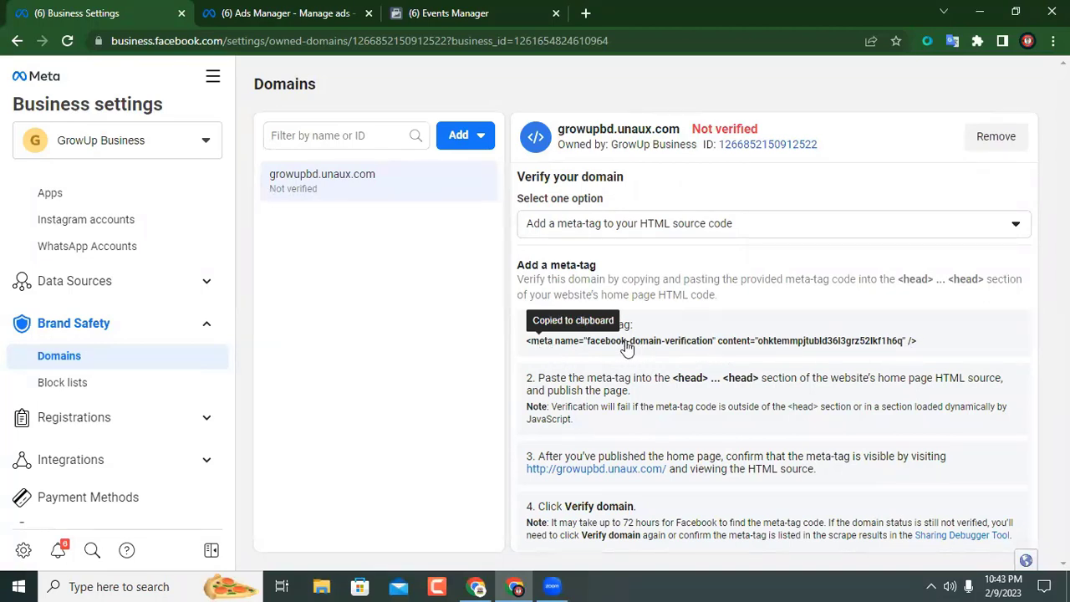
click(476, 587)
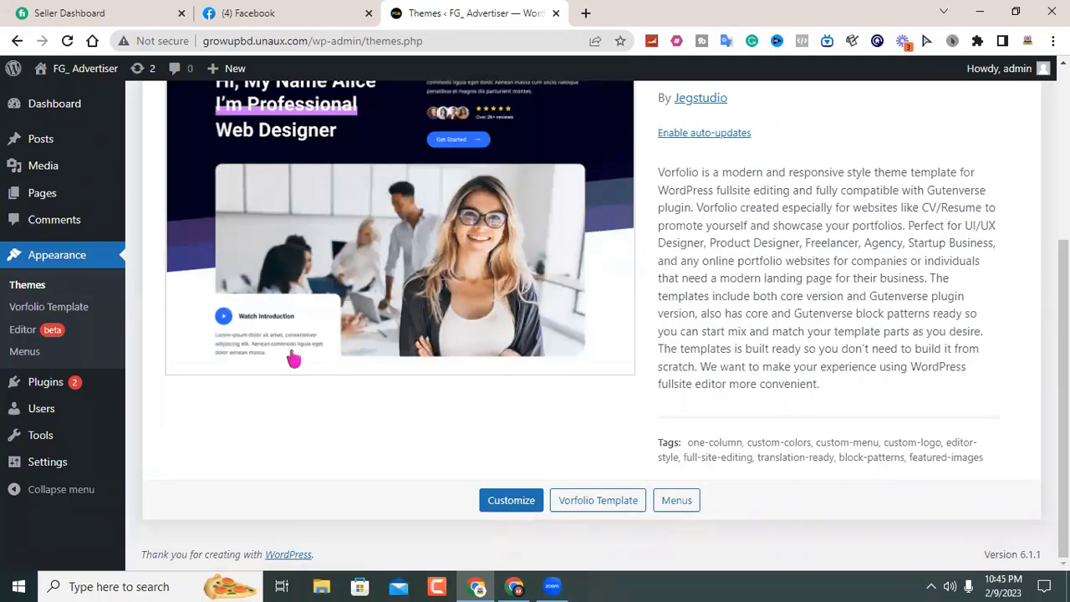
- Go to the WordPress site's installed plugins and open the page for adding a new plugin
mouse_move(52, 440)
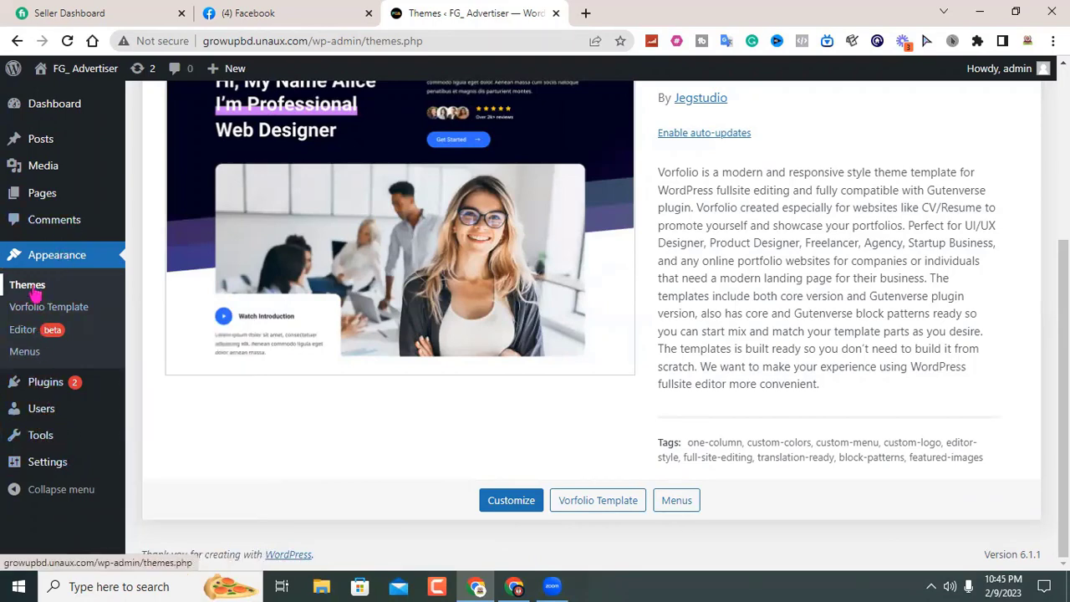
scroll(141, 209, up, 4)
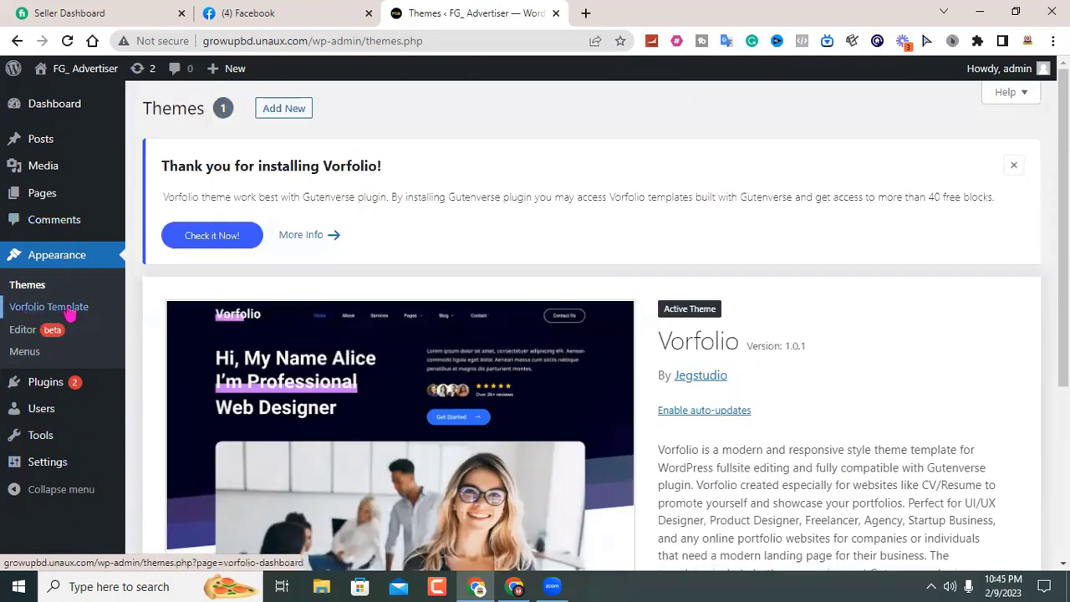
mouse_move(44, 390)
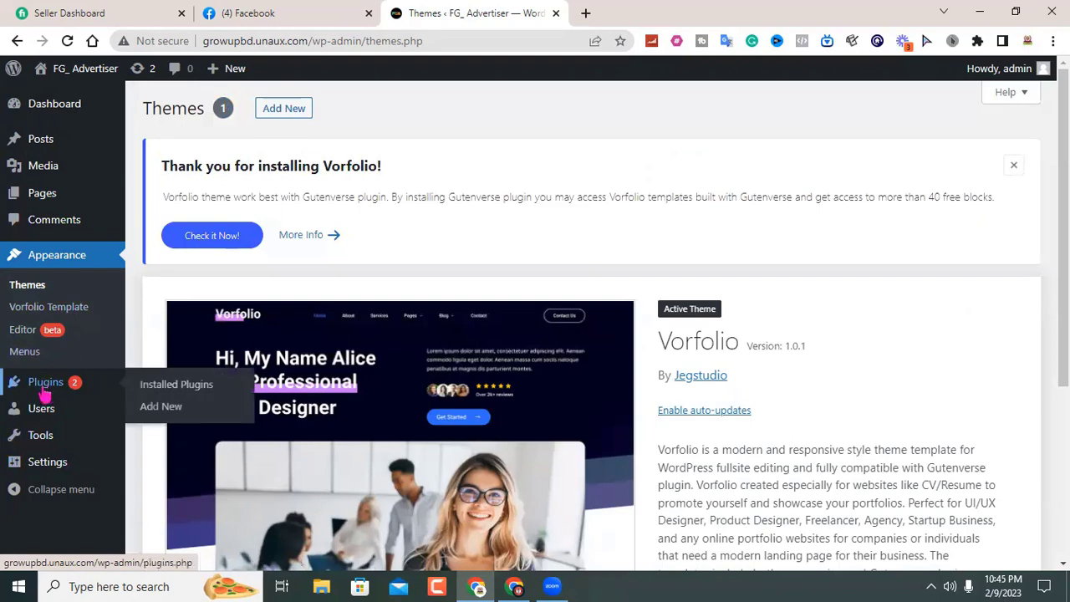
click(164, 390)
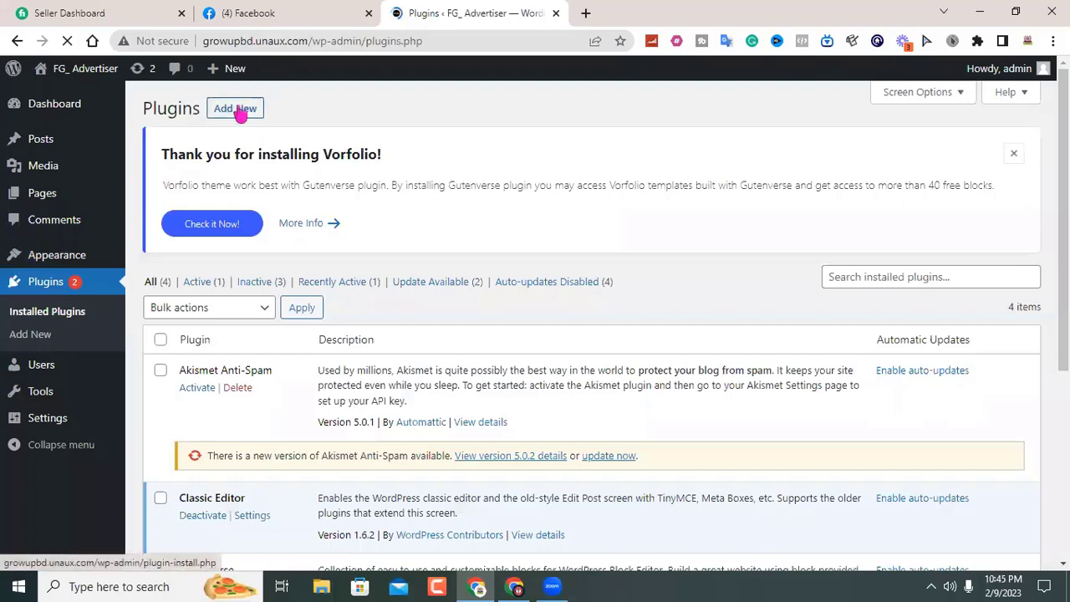
click(240, 114)
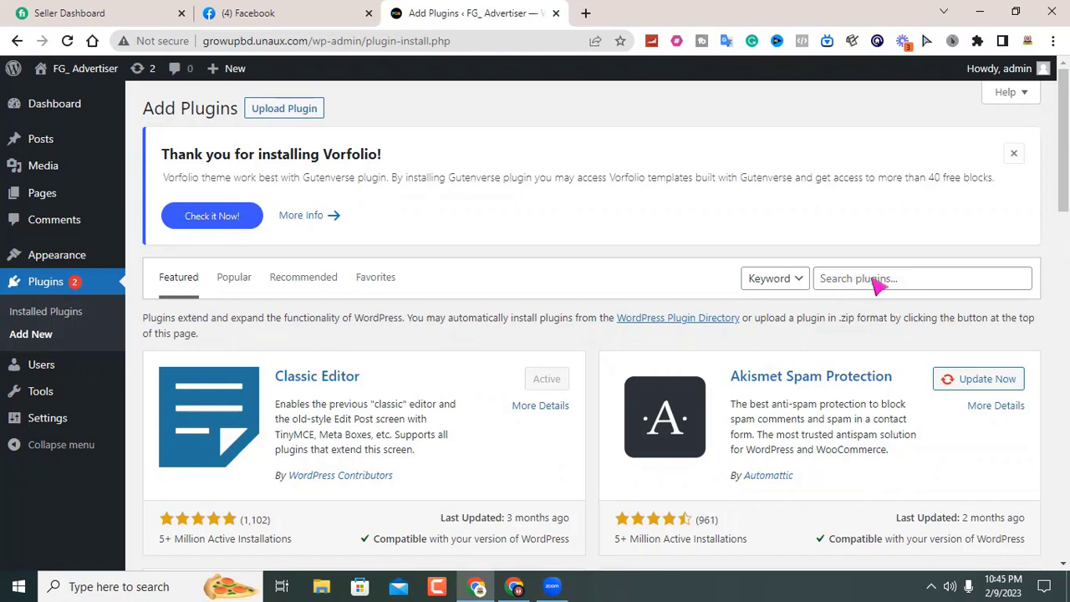
- Search the plugin directory for "insert", then install and activate Insert Headers And Footers by WPBrigade
click(840, 285)
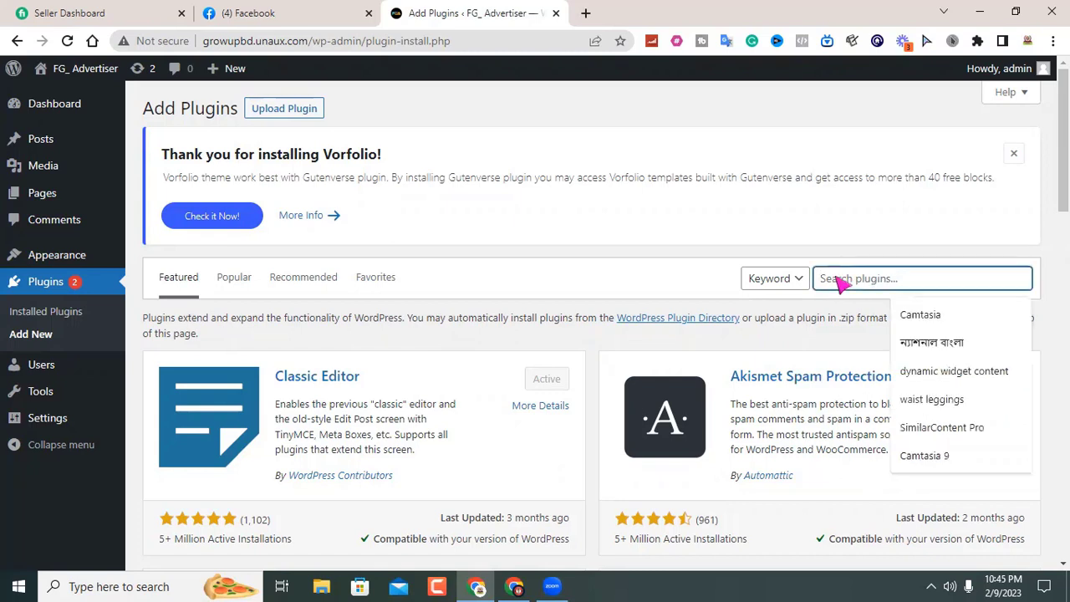
text(in)
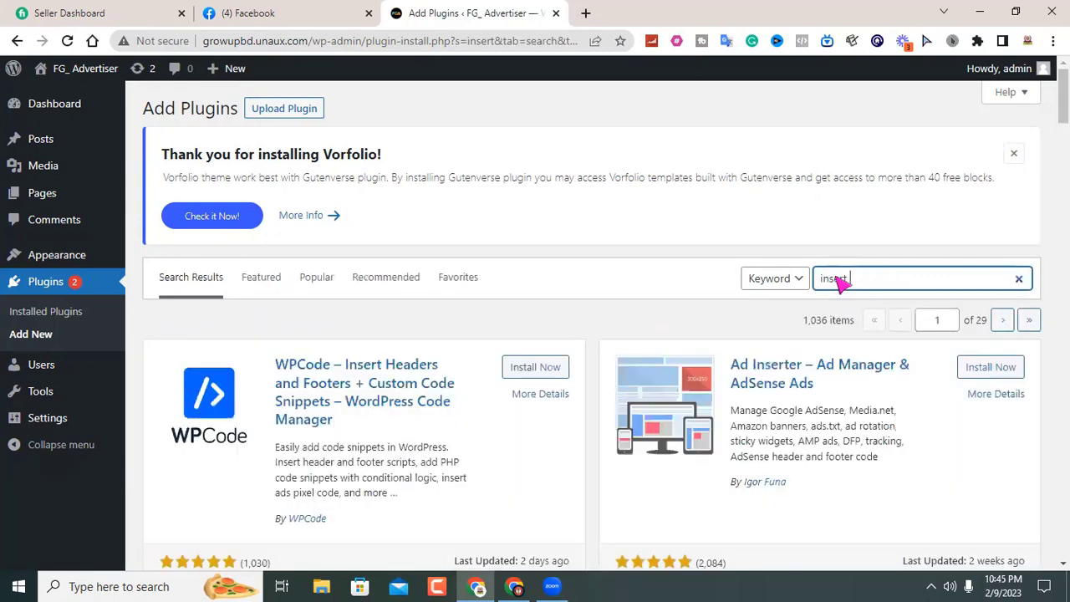
text(sert)
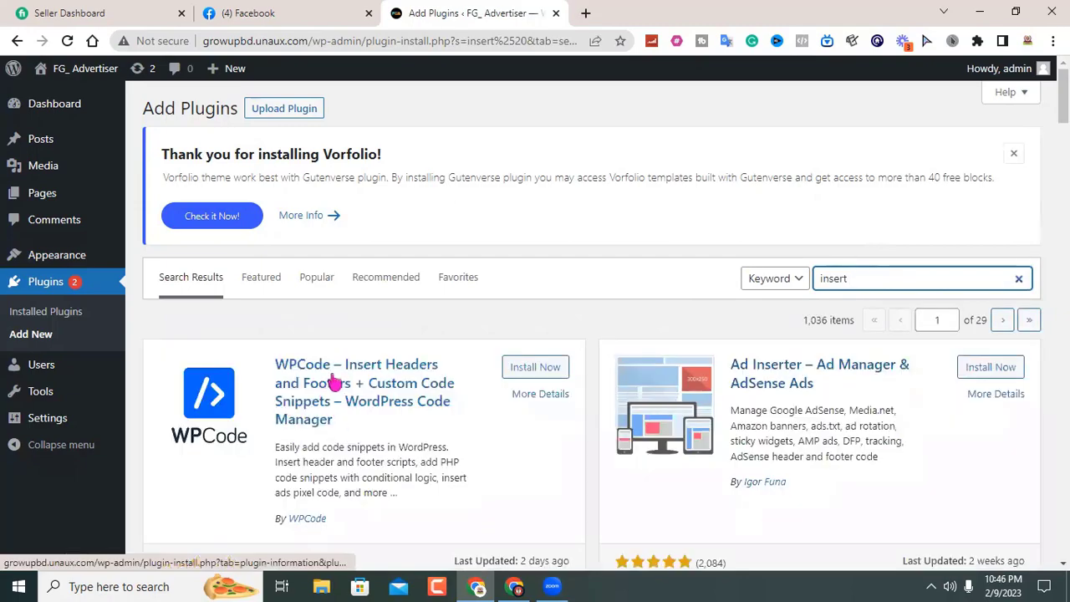
scroll(506, 359, down, 5)
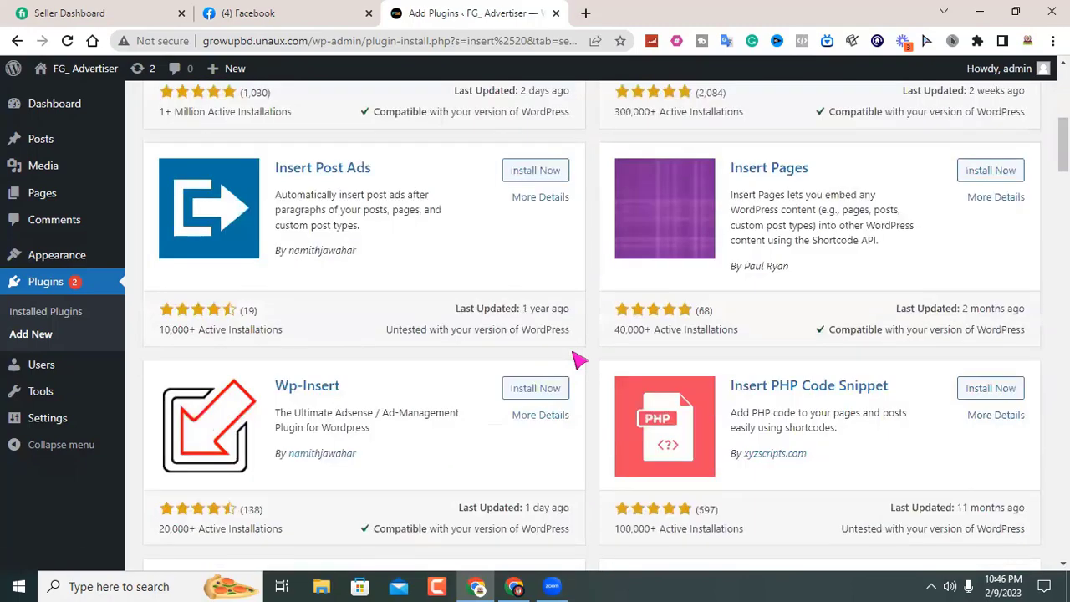
scroll(579, 360, down, 5)
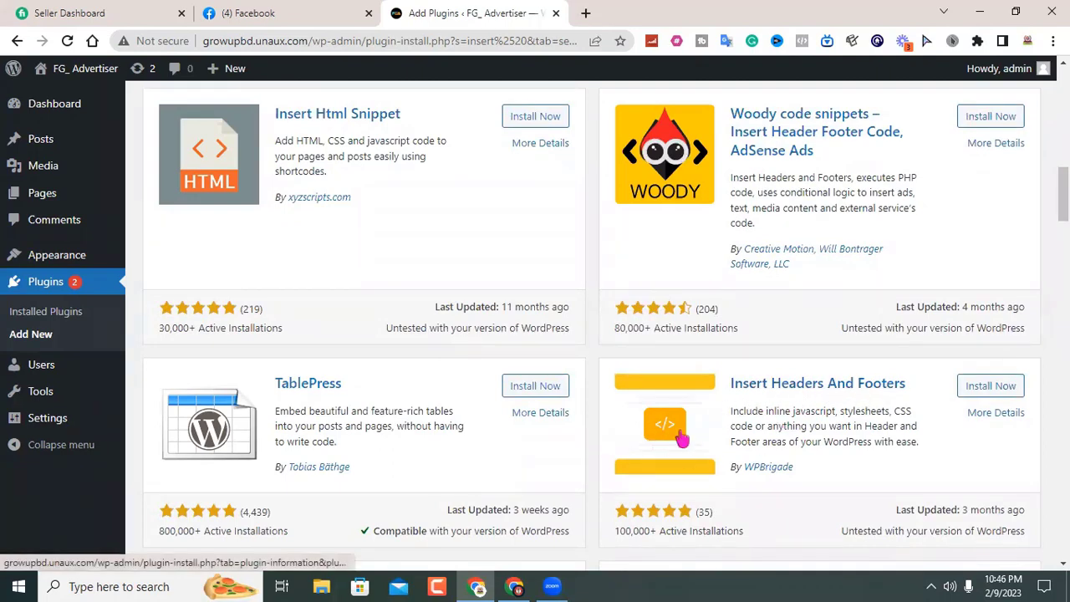
click(991, 389)
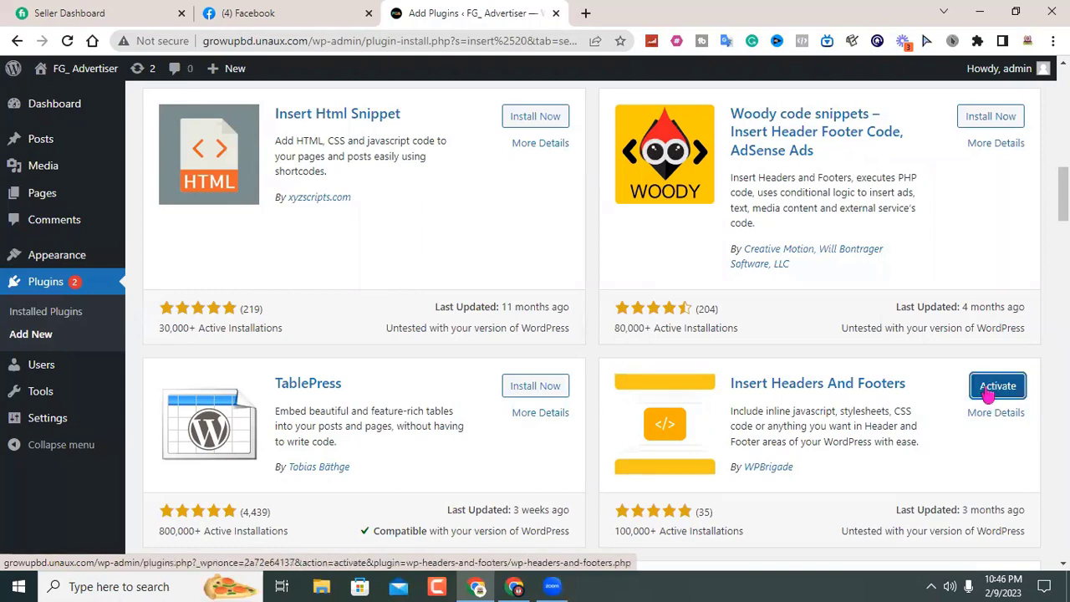
click(996, 391)
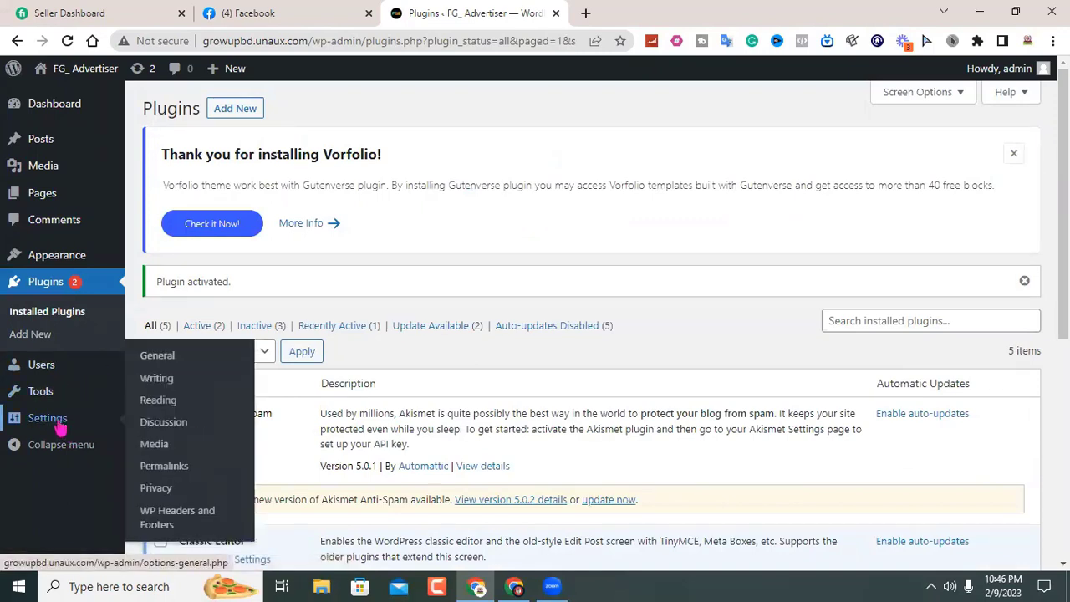
- Paste the Facebook domain-verification meta-tag into Scripts in Header in the WP Headers and Footers settings and save the changes
click(170, 522)
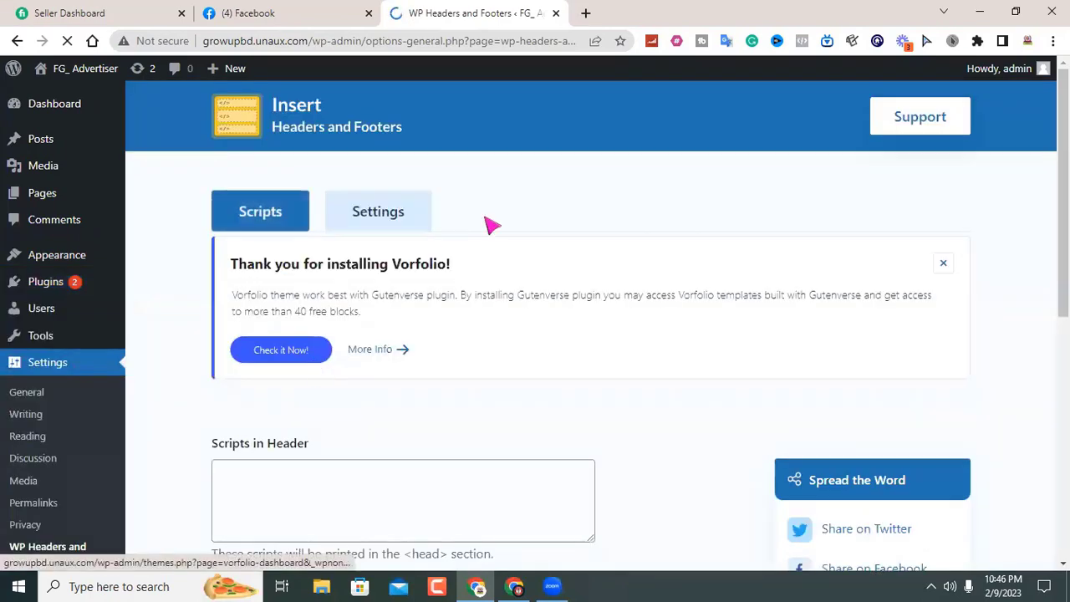
scroll(495, 263, down, 2)
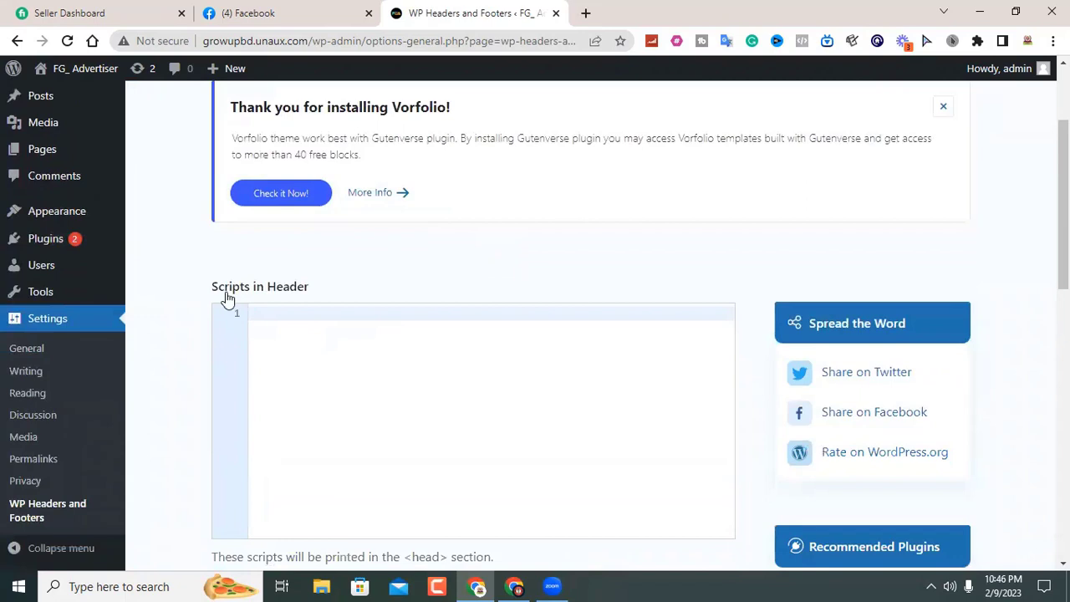
click(261, 320)
right_click(256, 318)
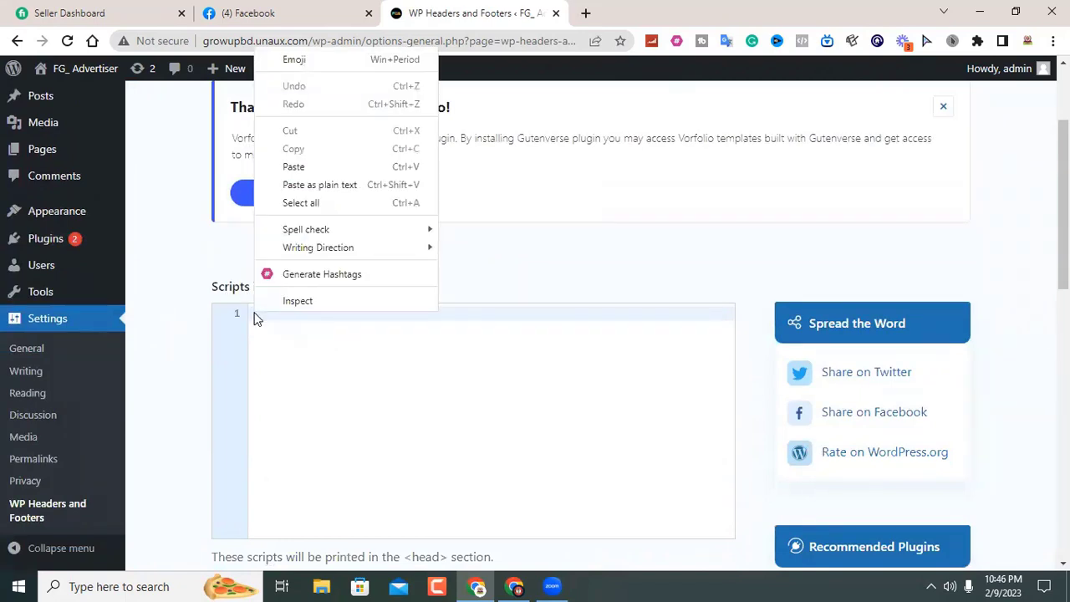
click(305, 166)
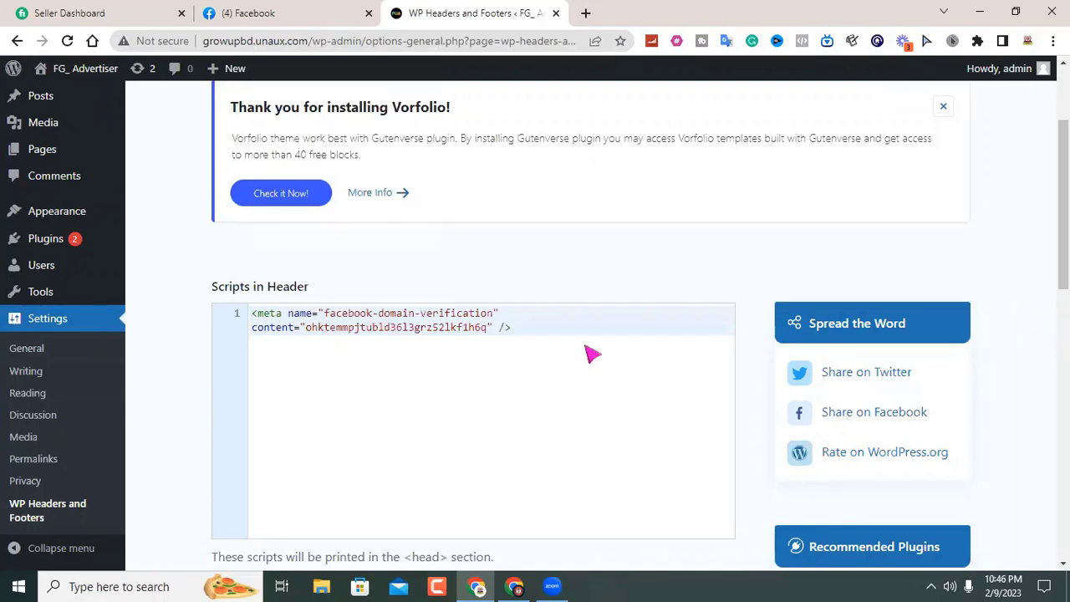
scroll(560, 341, down, 10)
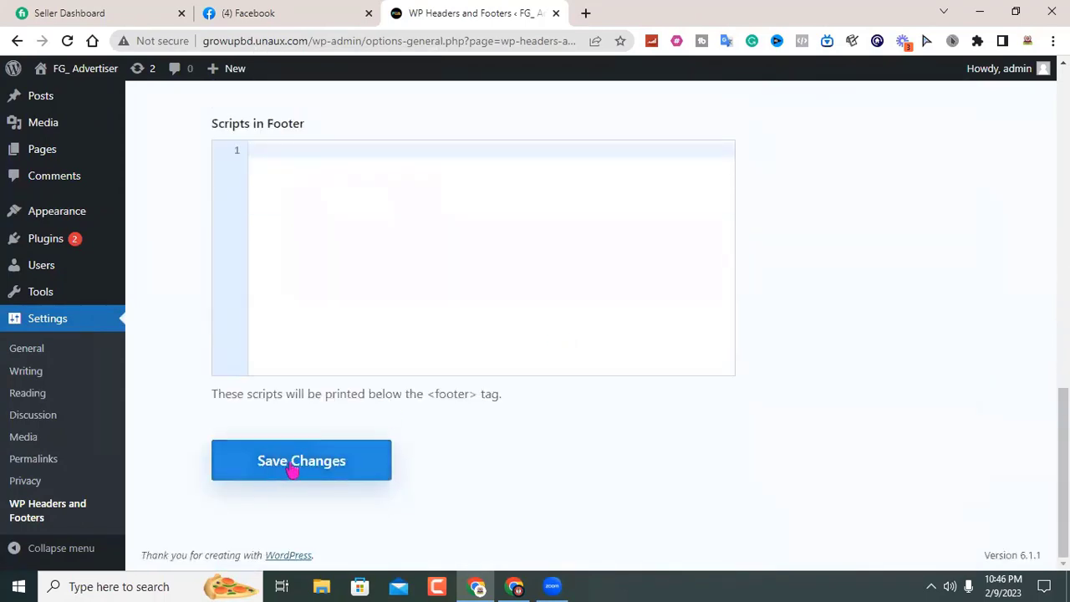
click(290, 468)
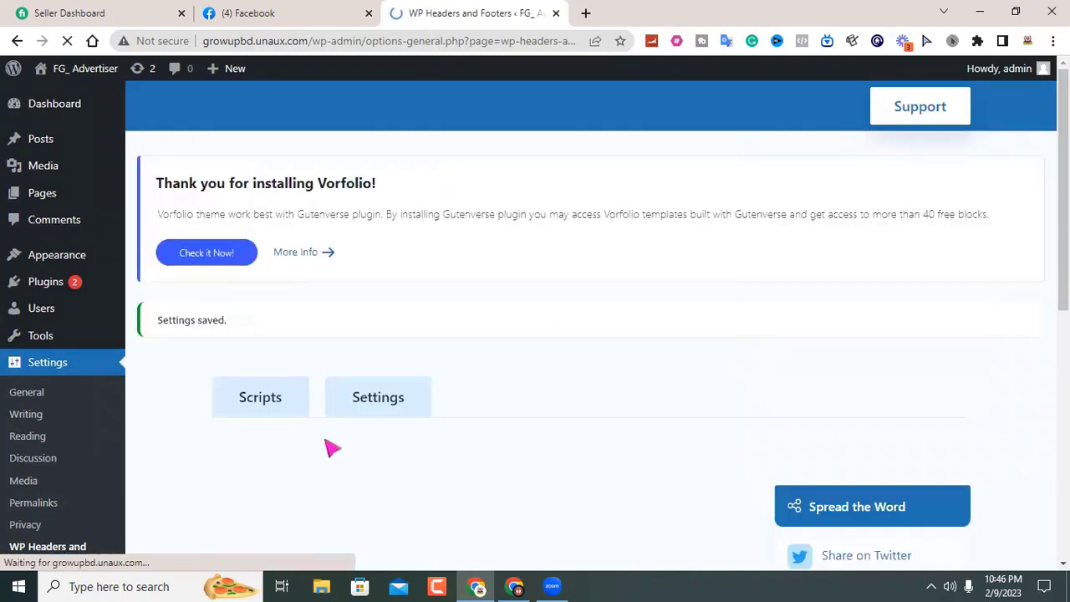
- Switch to the Chrome window with Meta Business Settings and verify the growupbd.unaux.com domain
click(516, 585)
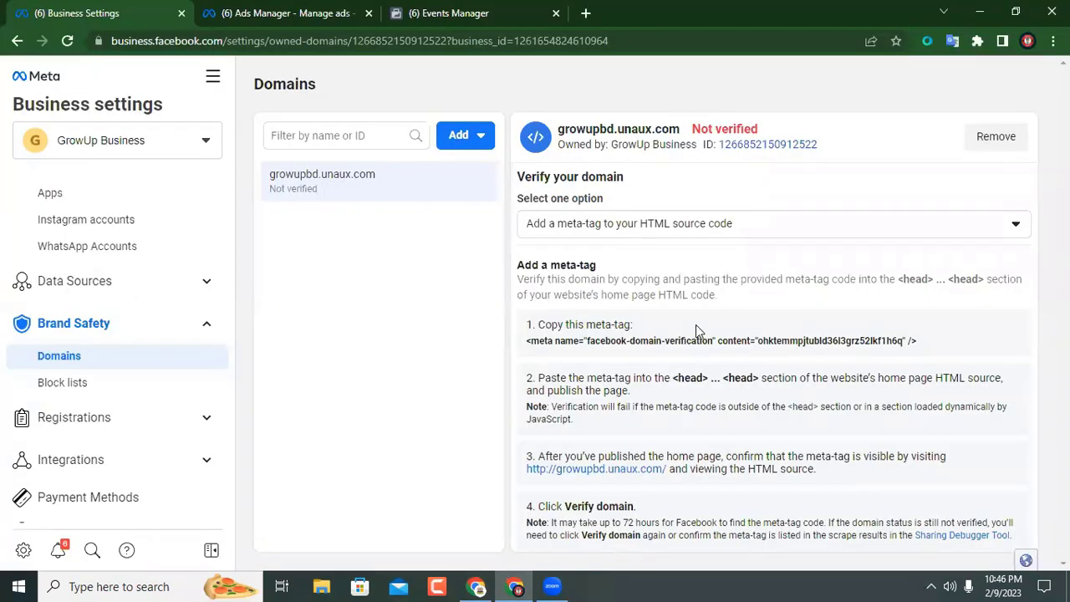
key(ctrl+minus)
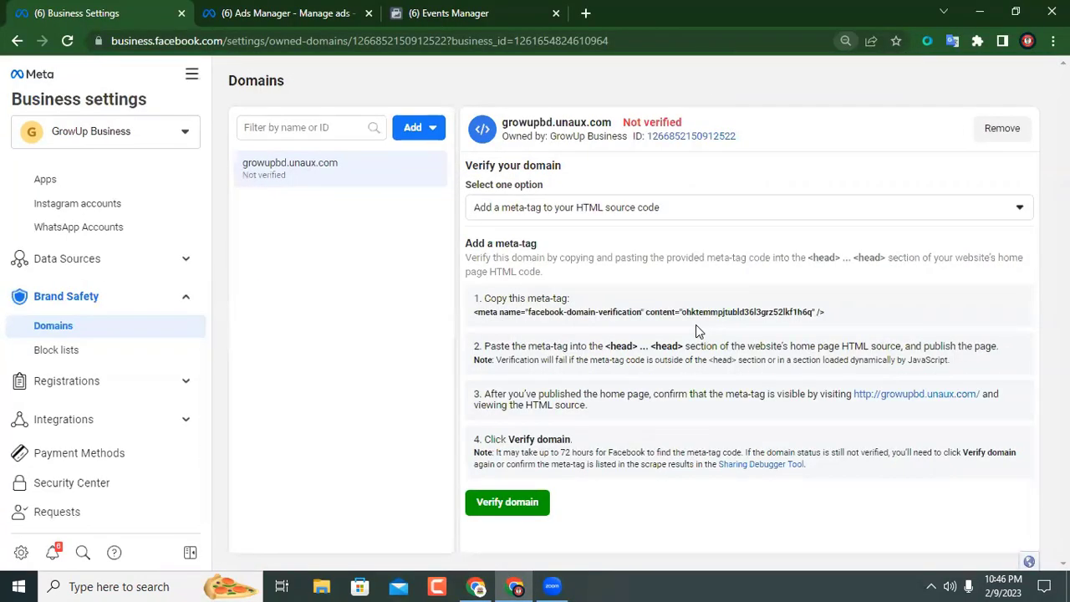
click(501, 505)
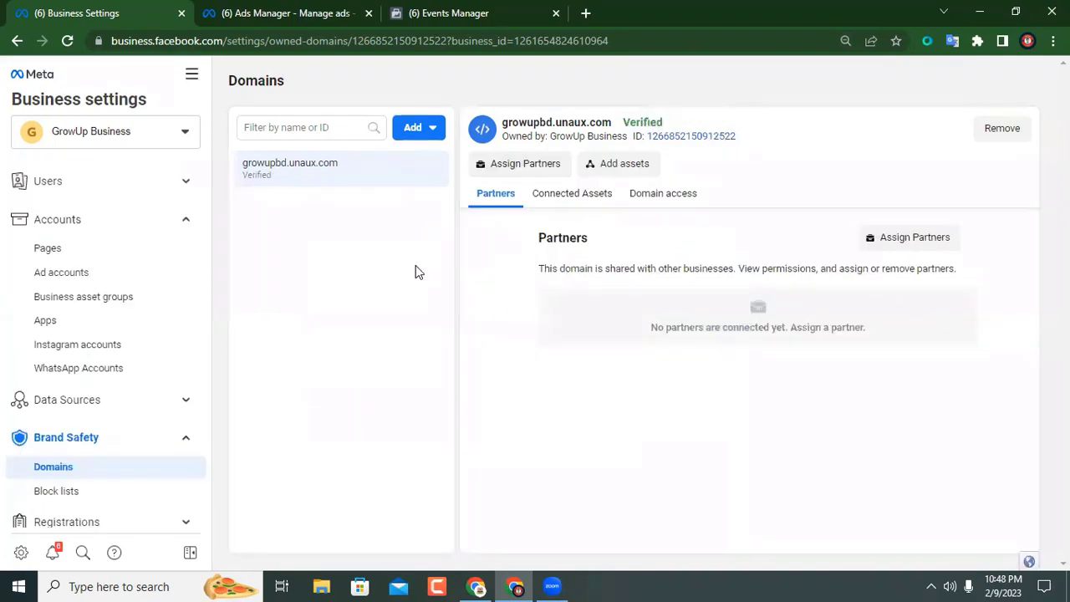
- Show the business's pixels under Data Sources and open GrowUp Pixel in Events Manager, keeping only the new Events Manager tab
scroll(143, 306, down, 2)
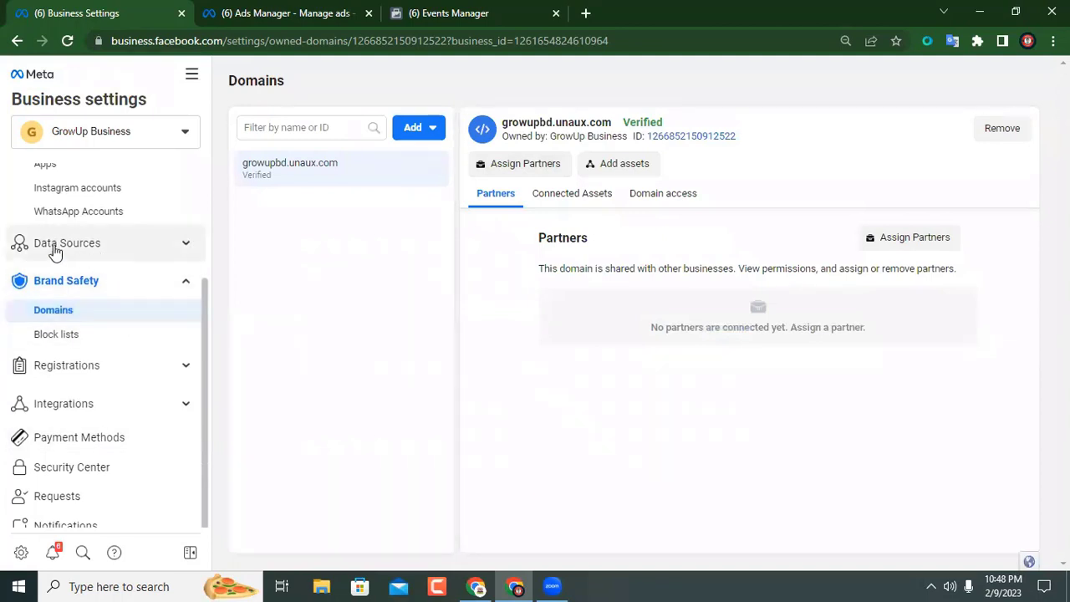
click(84, 250)
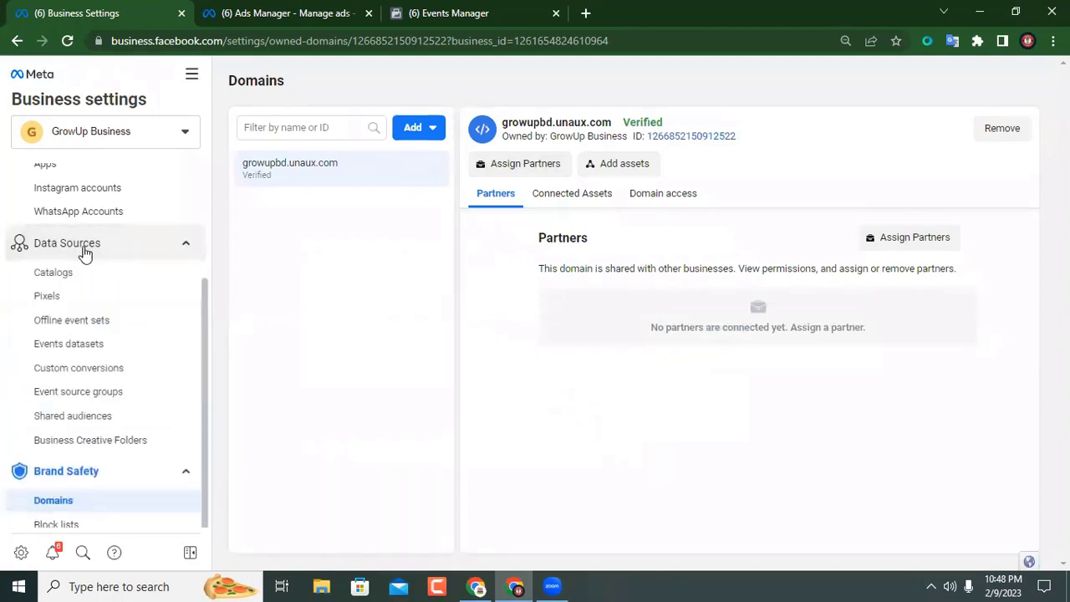
click(57, 299)
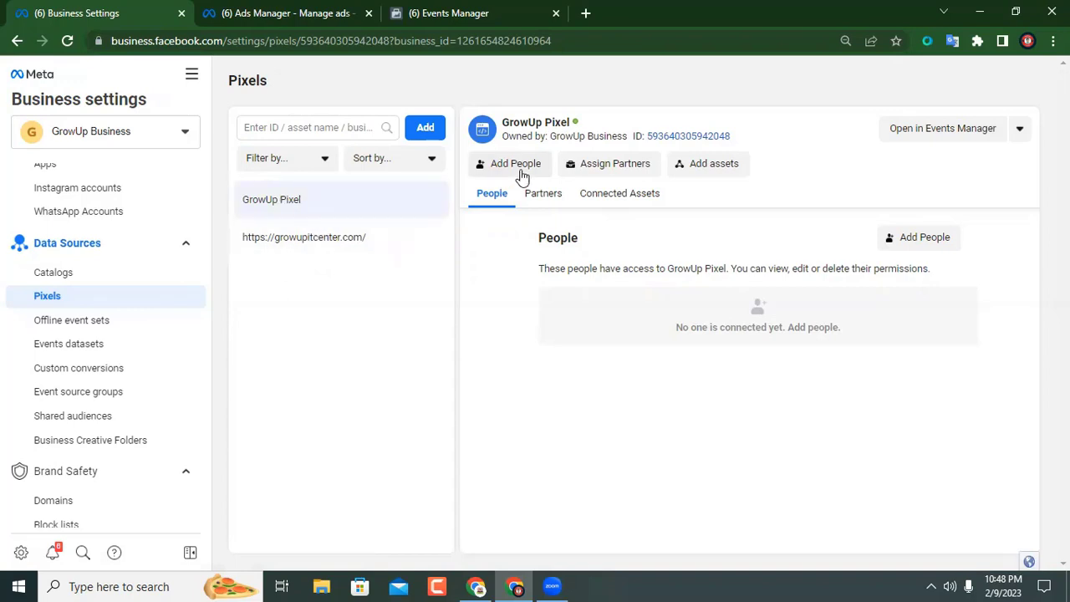
click(942, 132)
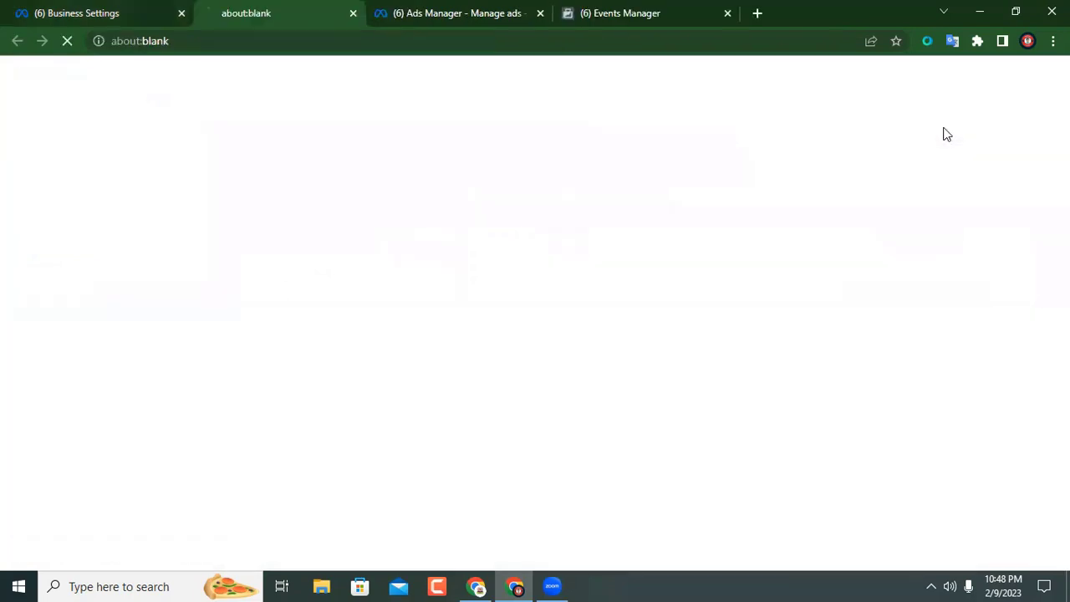
click(501, 14)
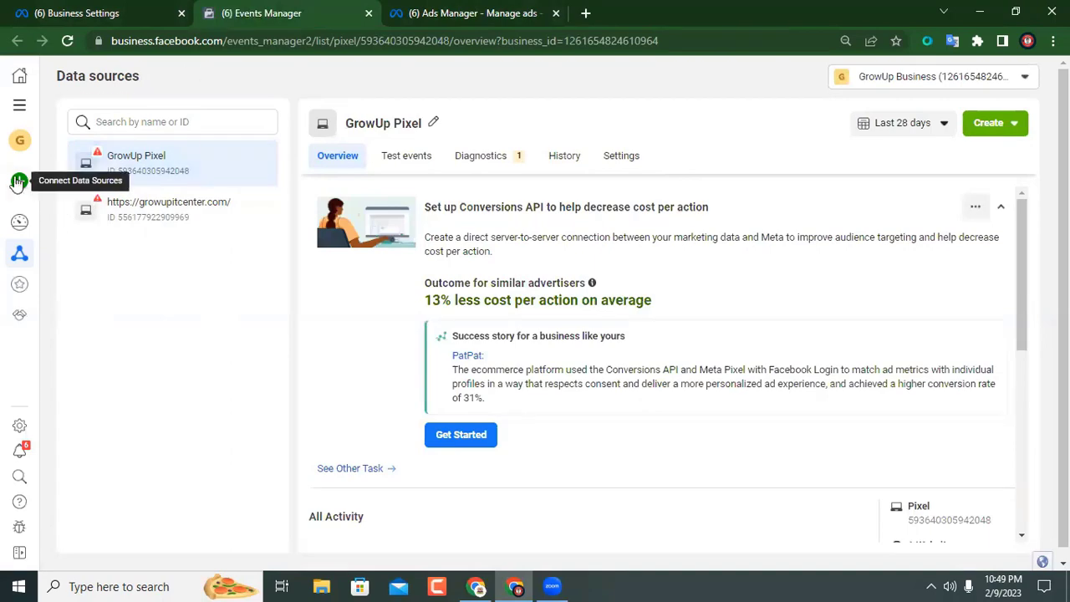
- Connect a new Web data source and create a pixel named FG Advertiser
mouse_move(30, 185)
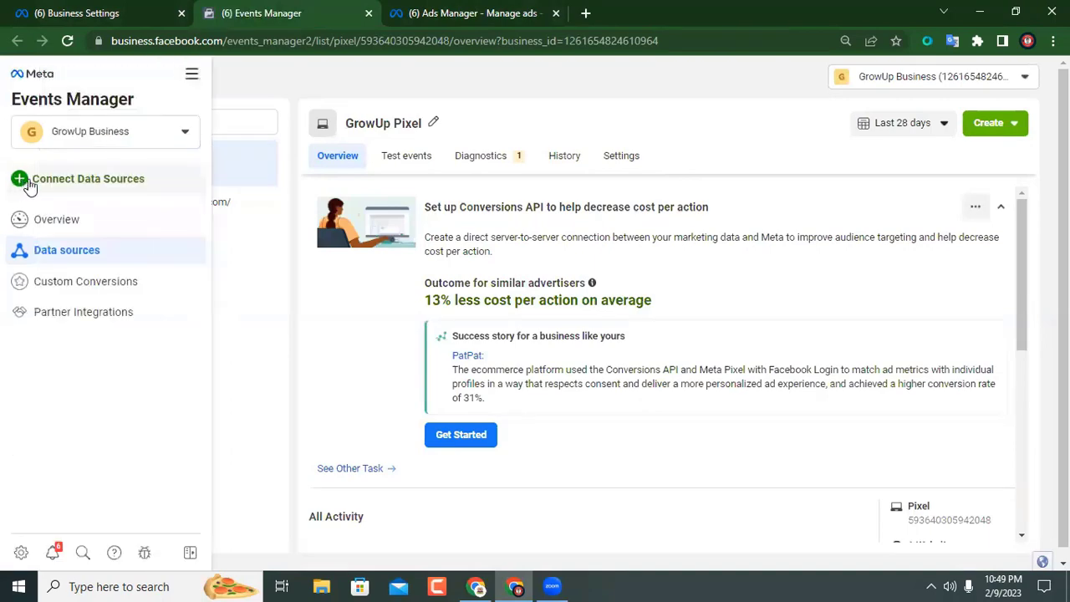
click(86, 180)
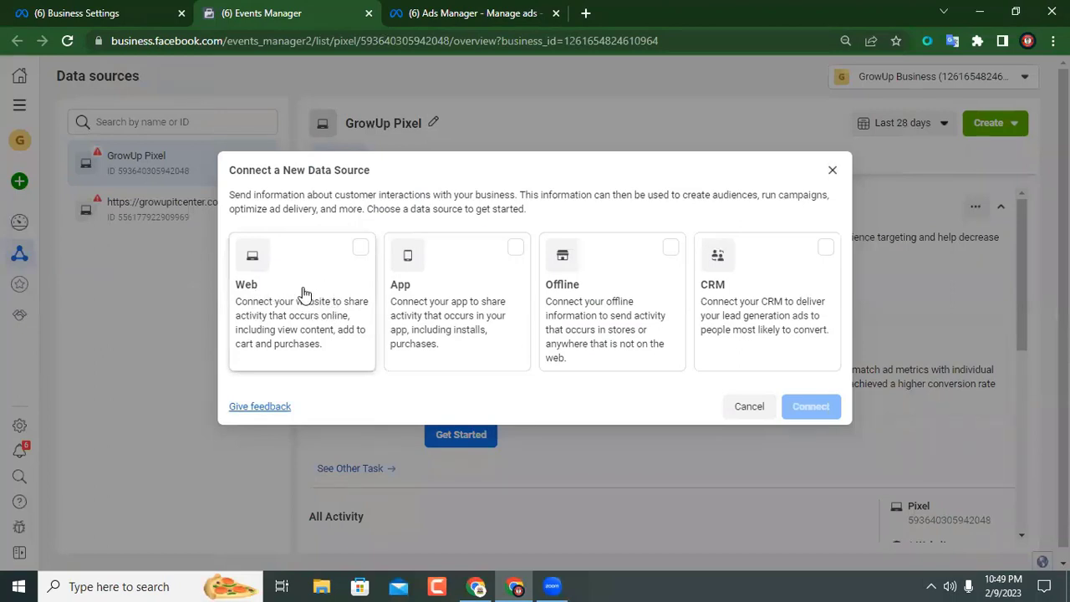
click(303, 296)
click(811, 407)
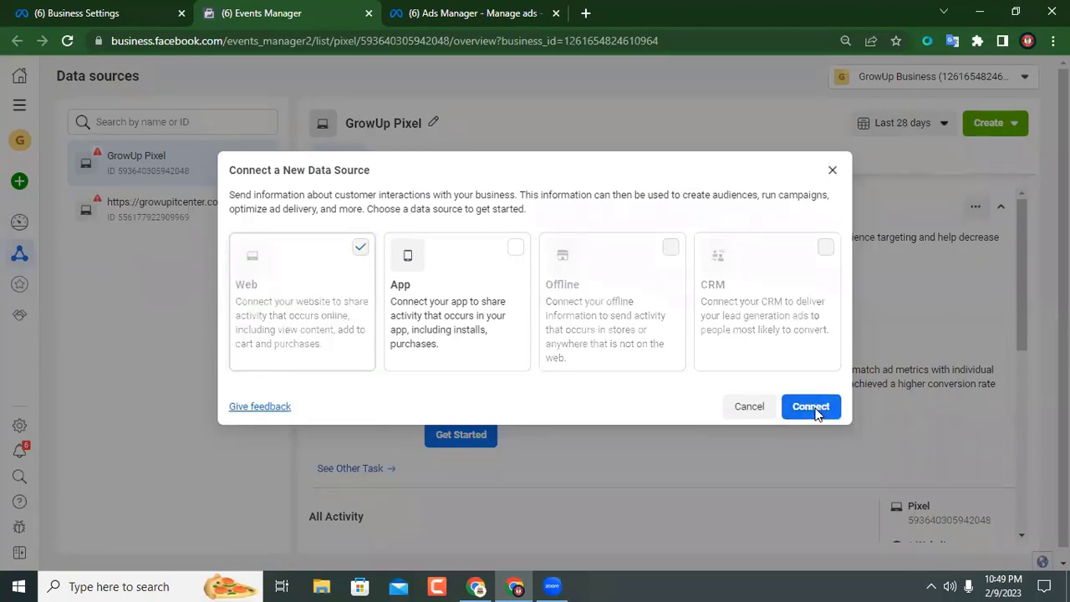
click(368, 260)
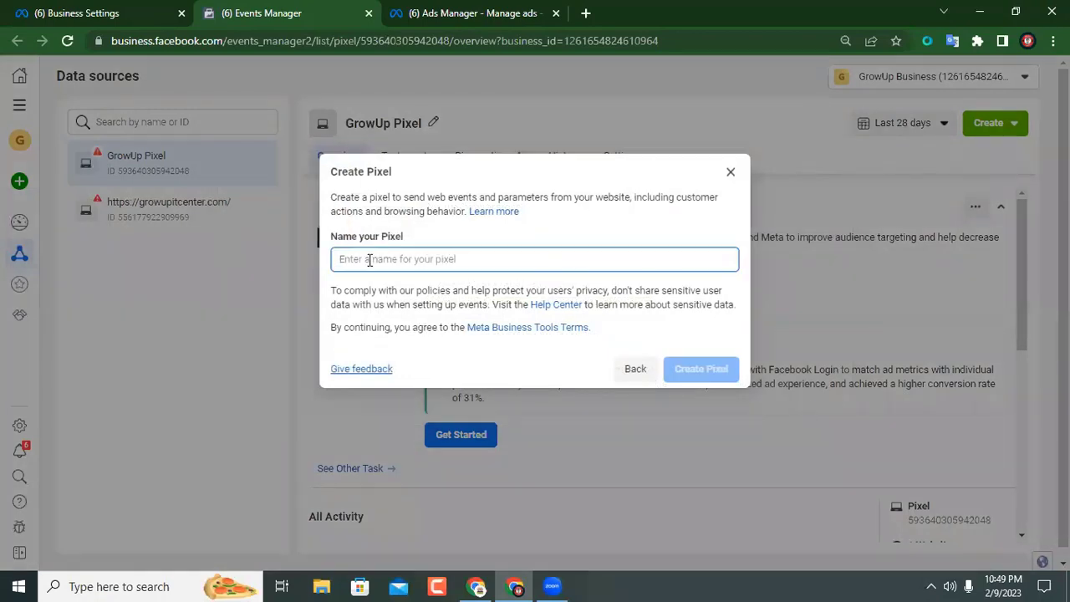
text(FG Advertiser)
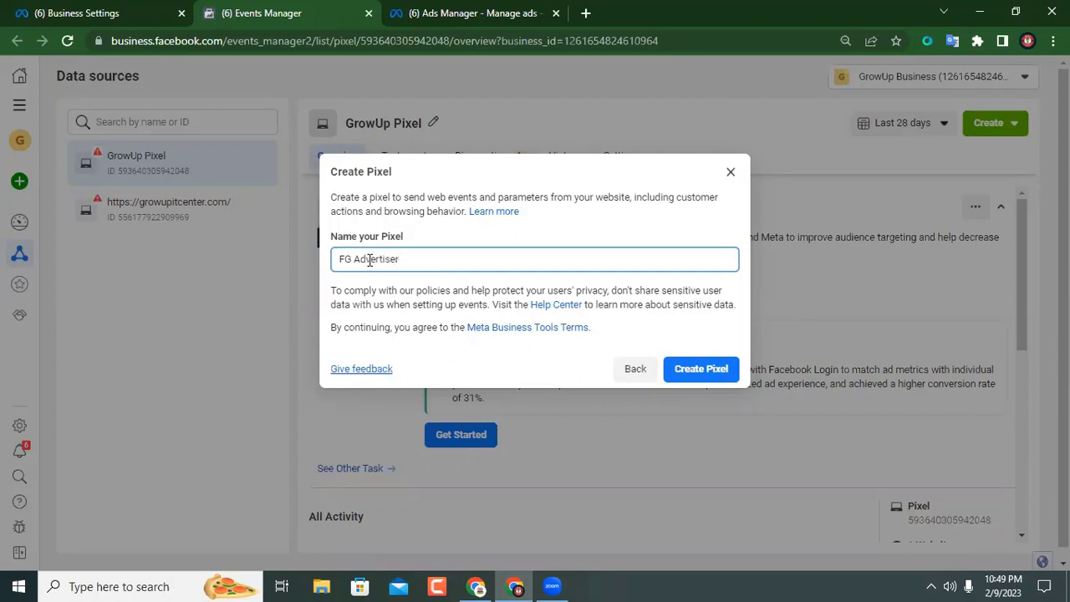
click(697, 369)
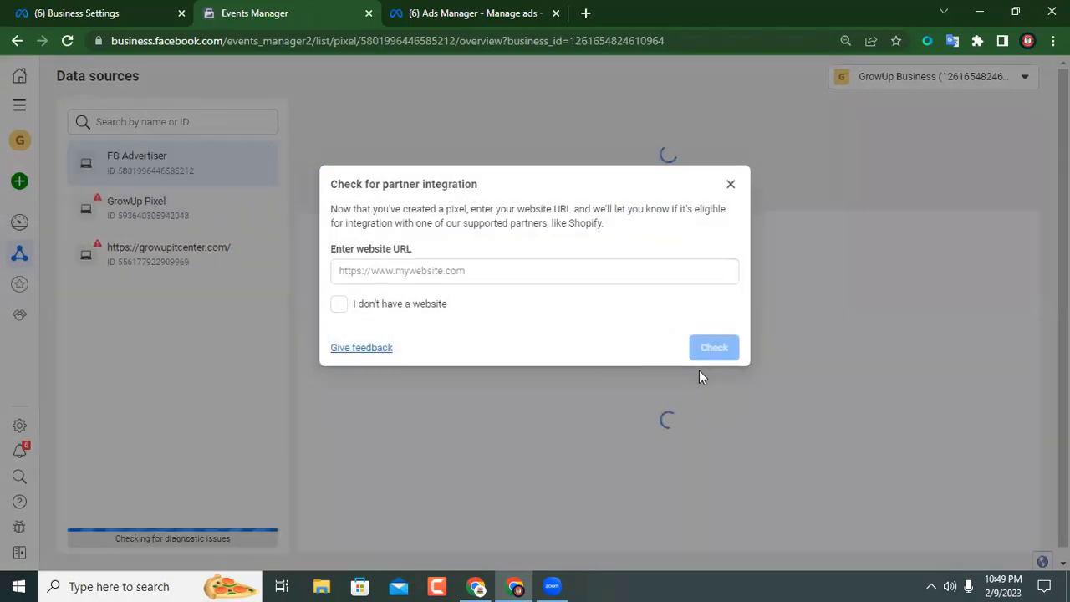
- Switch to the Chrome window with the WordPress admin and copy only the growupbd.unaux.com/ part of its address
click(398, 271)
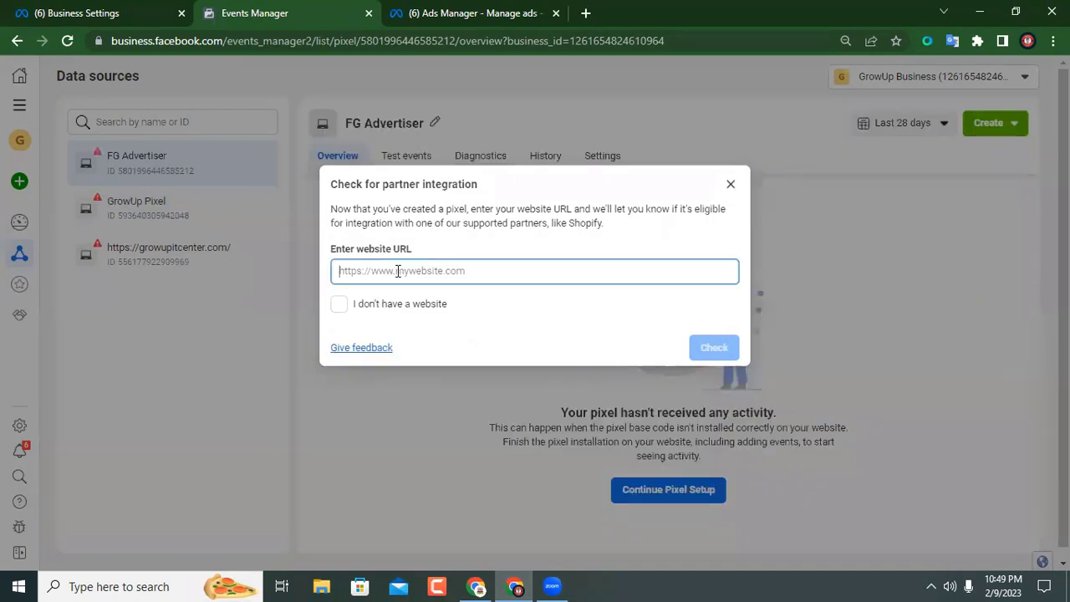
click(476, 586)
click(399, 43)
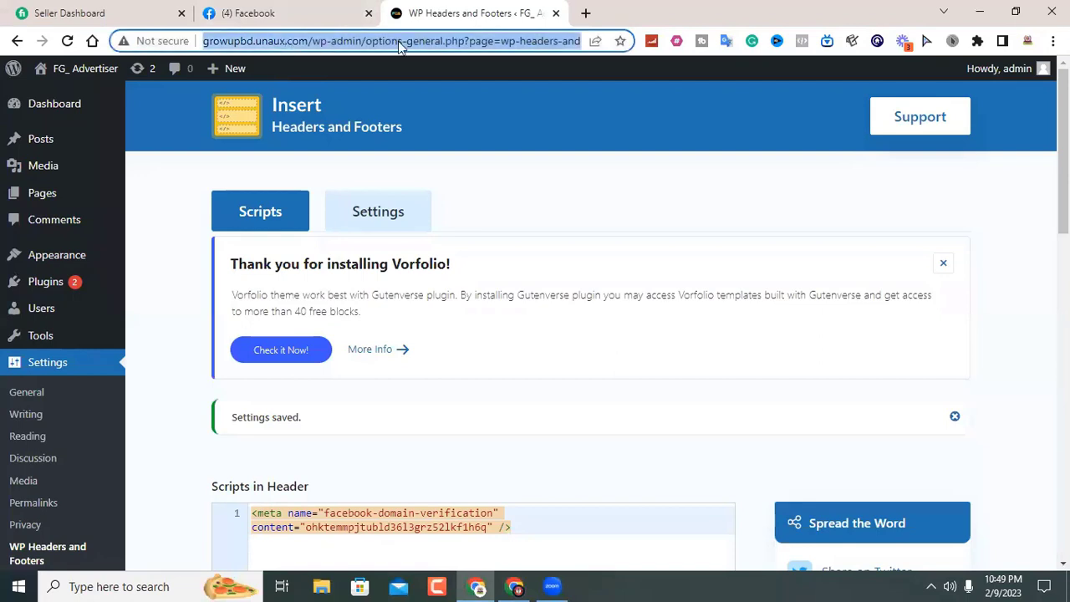
click(399, 42)
drag(311, 40, 203, 40)
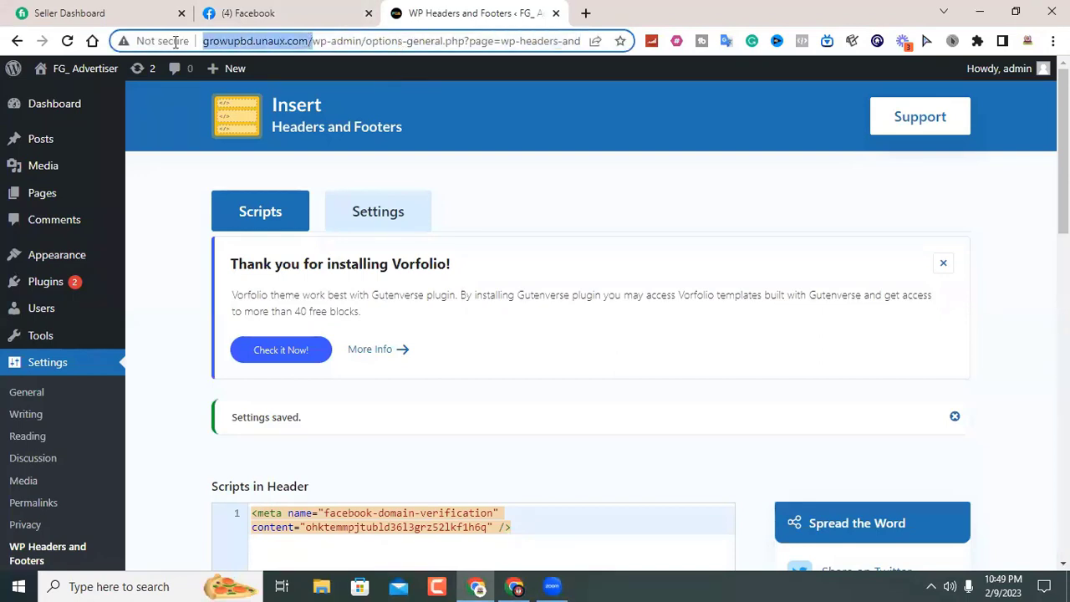
right_click(228, 40)
click(268, 122)
click(552, 586)
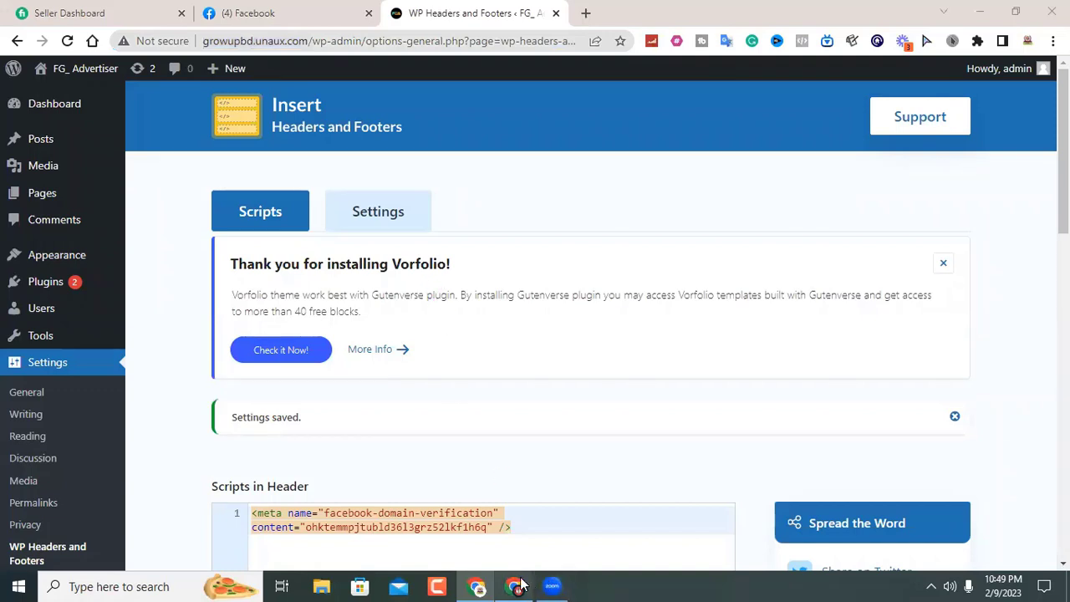
click(516, 585)
right_click(357, 272)
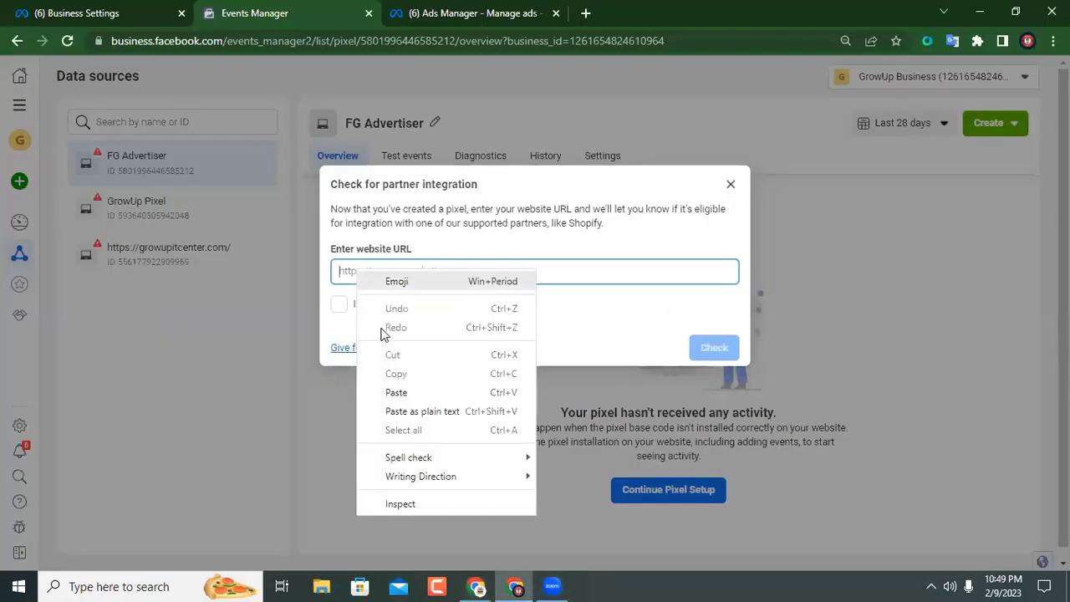
click(408, 394)
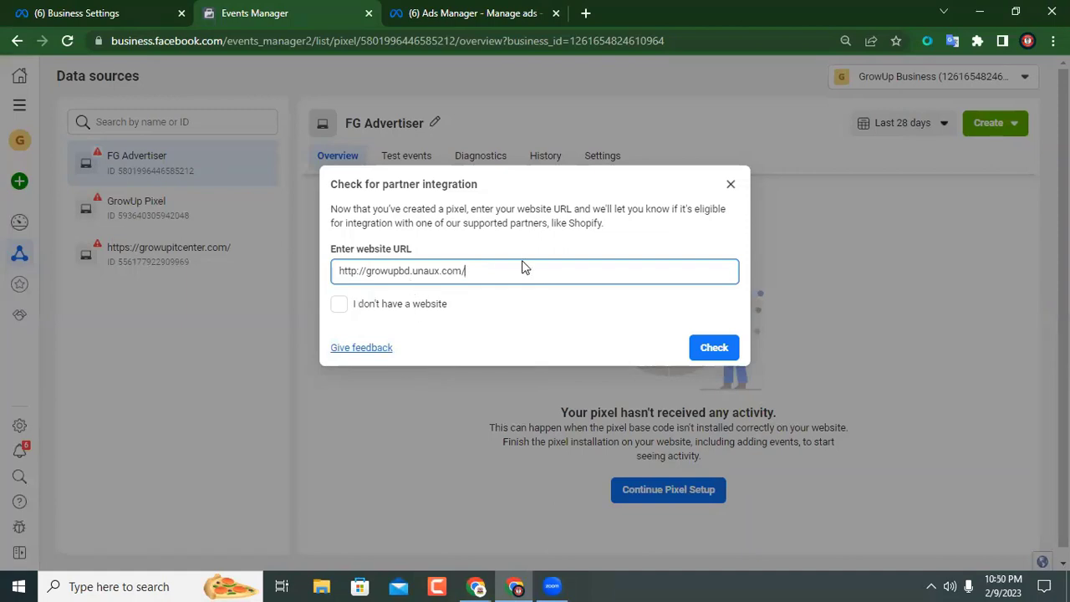
click(713, 348)
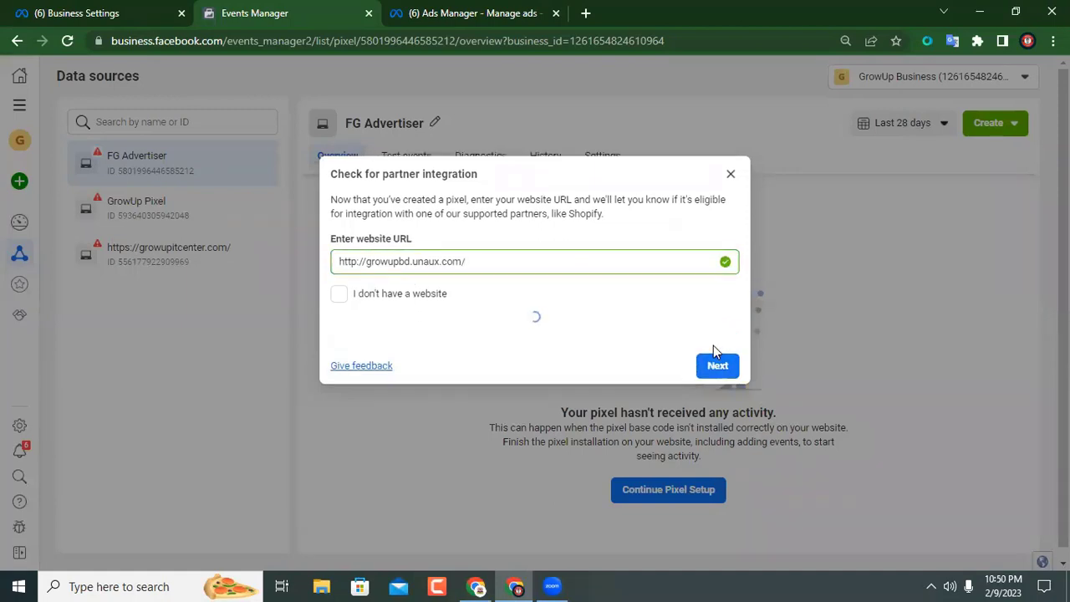
click(716, 348)
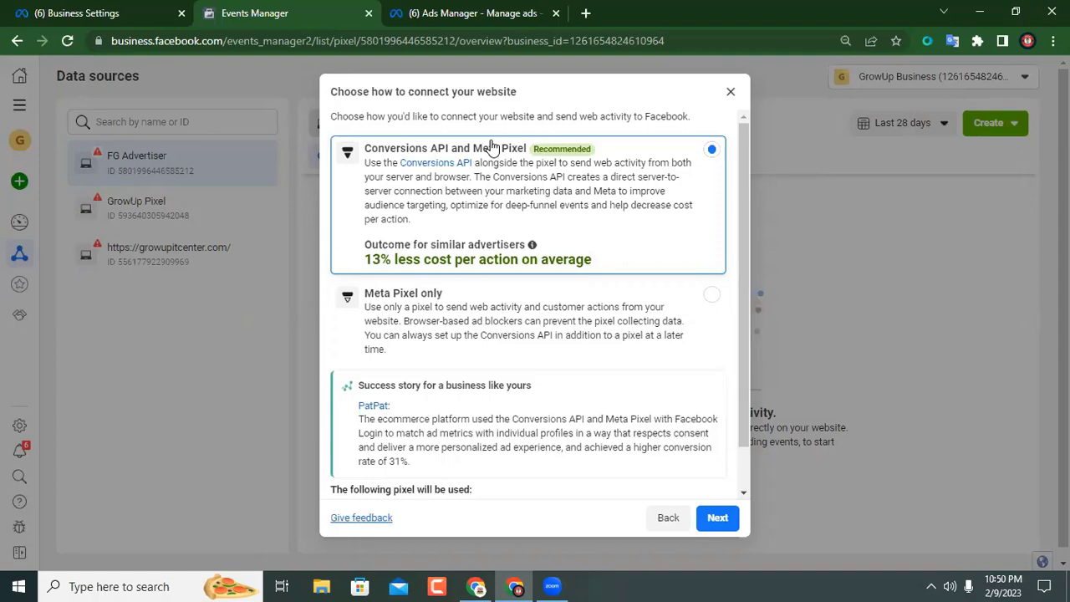
- Choose Meta Pixel only as the connection for FG Advertiser, select manual code installation and copy the pixel base code
click(424, 314)
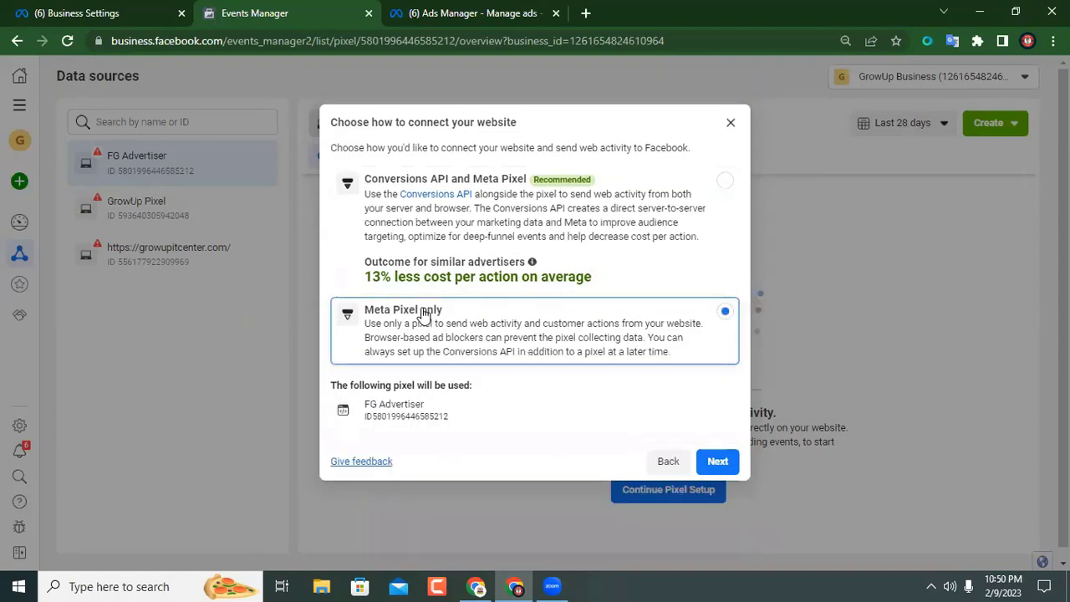
click(716, 465)
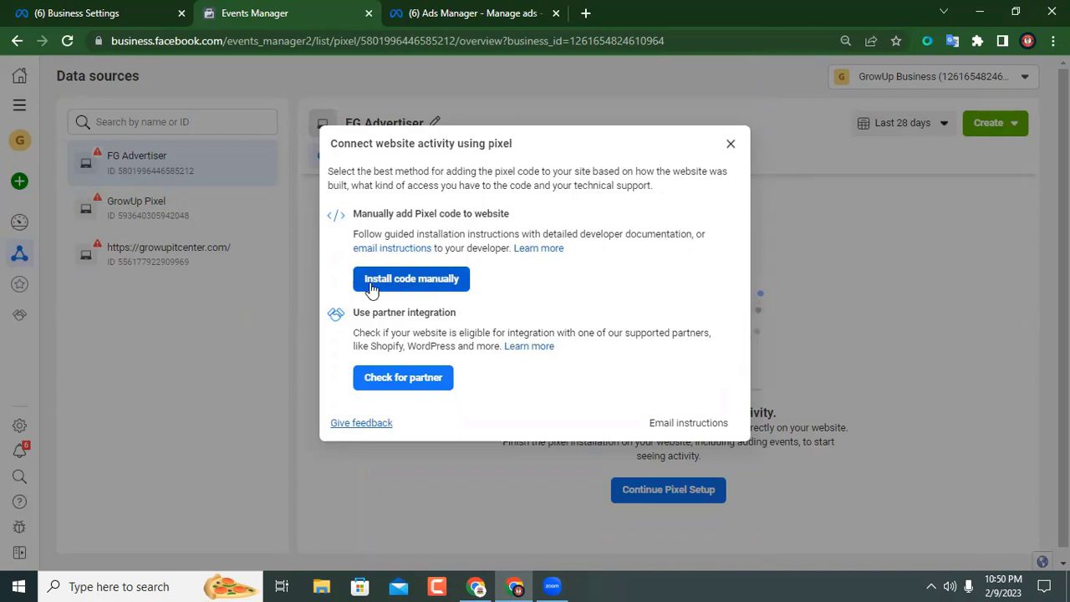
click(424, 283)
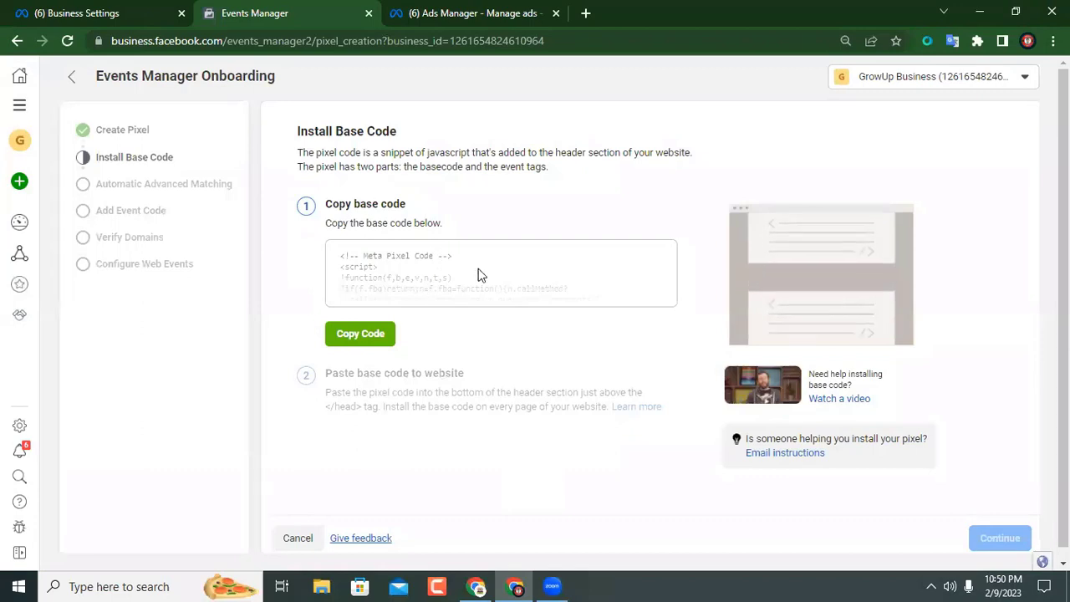
click(355, 335)
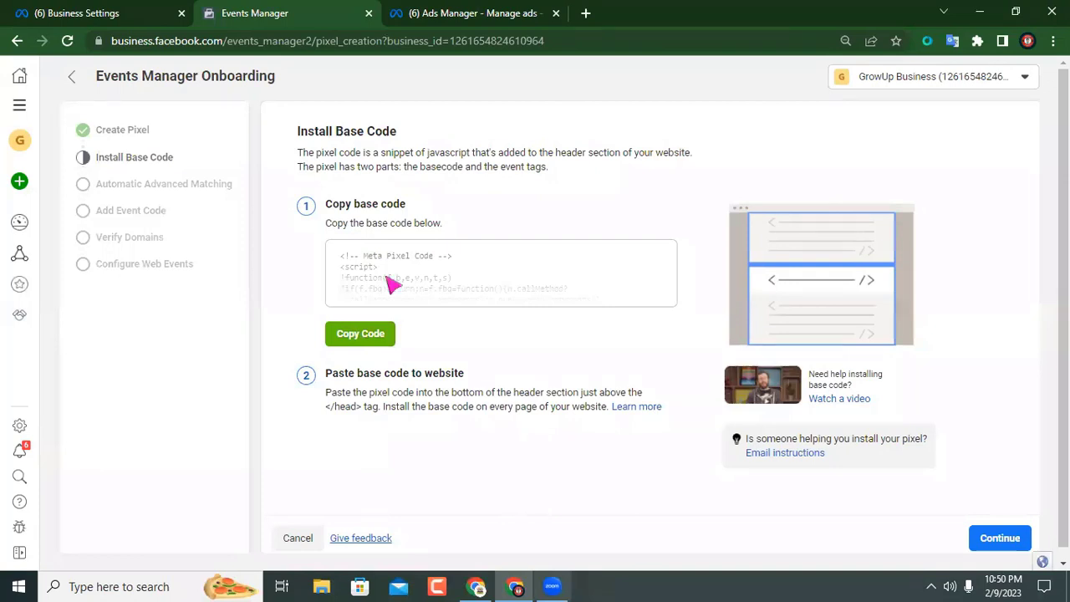
- Switch to the WordPress admin window, paste the Meta Pixel base code below the domain verification tag in Scripts in Header, and save
key(alt+Tab)
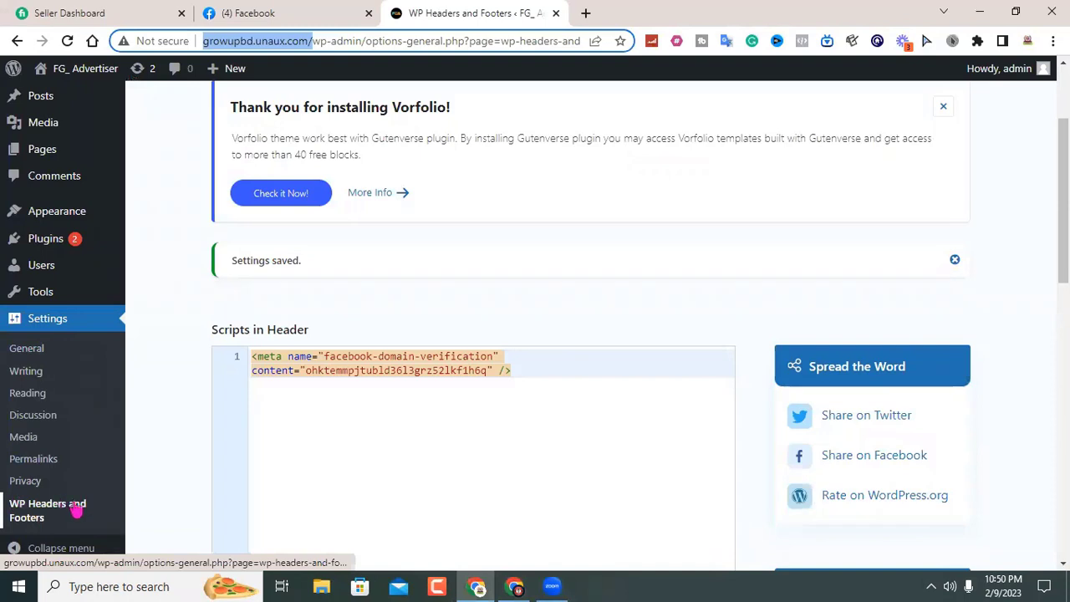
click(520, 377)
key(Return)
key(Return)
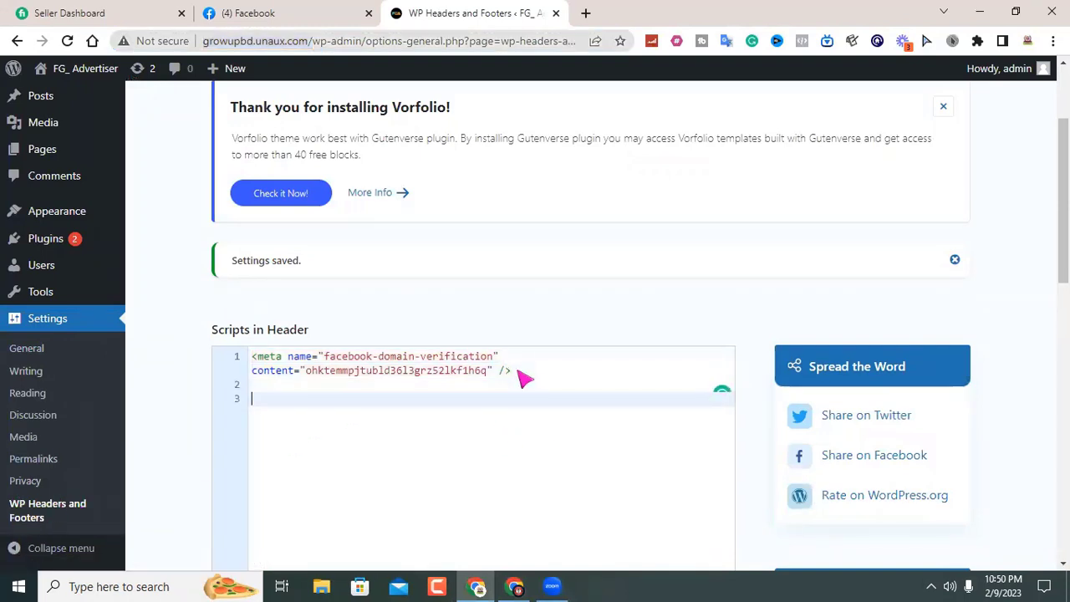
right_click(259, 403)
click(310, 251)
scroll(532, 394, up, 2)
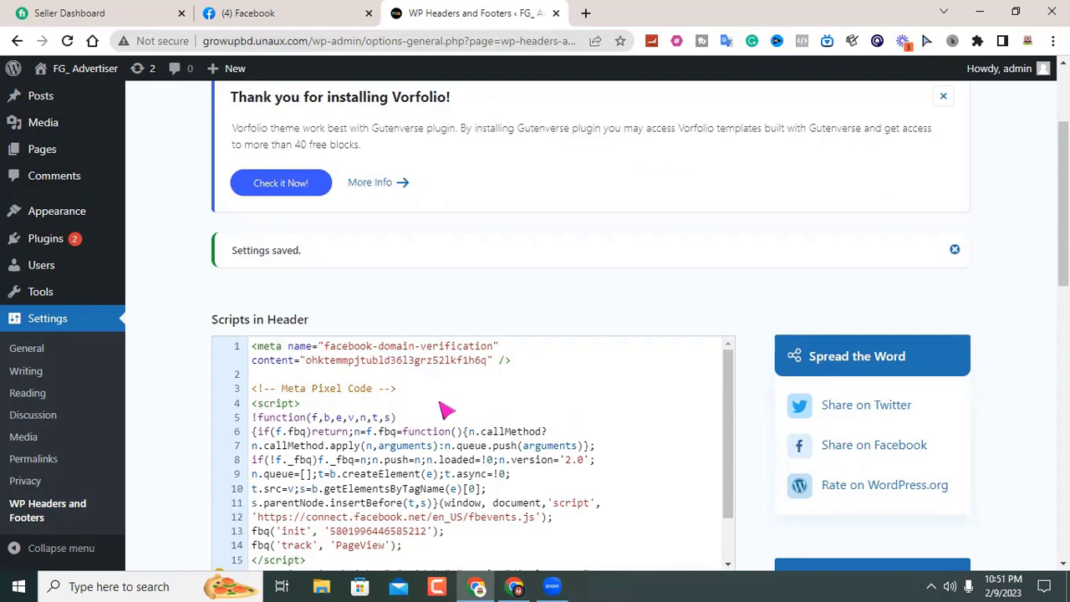
scroll(516, 385, down, 1)
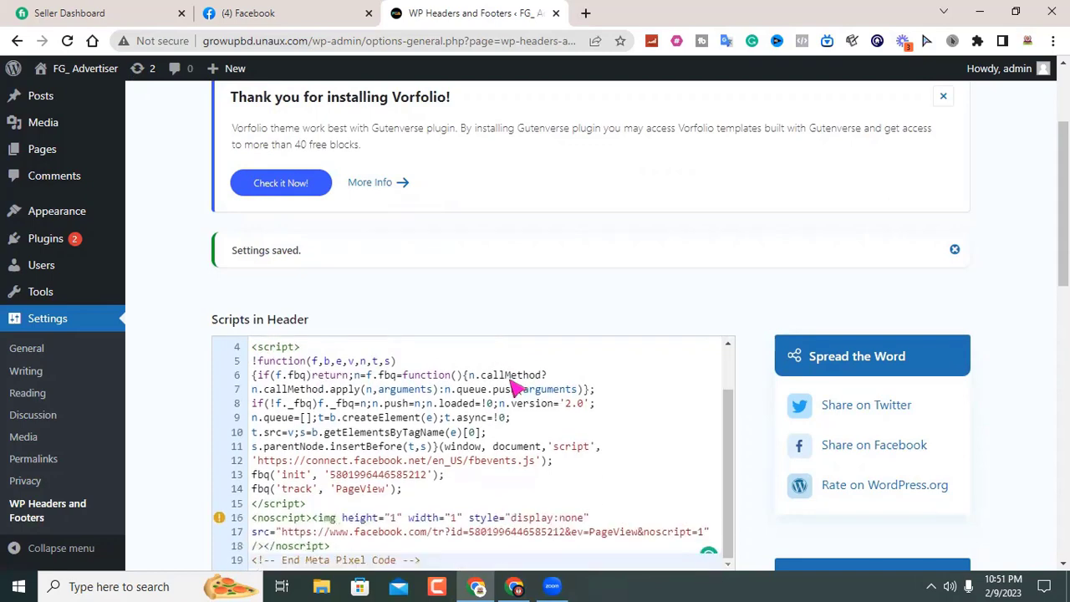
scroll(726, 386, down, 1)
scroll(726, 387, down, 9)
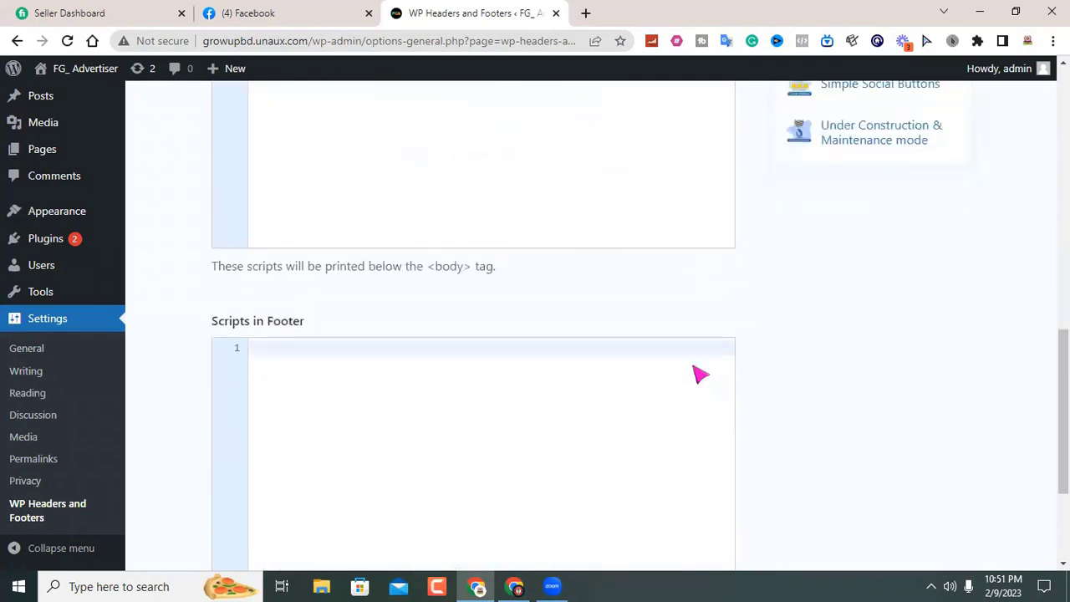
click(302, 473)
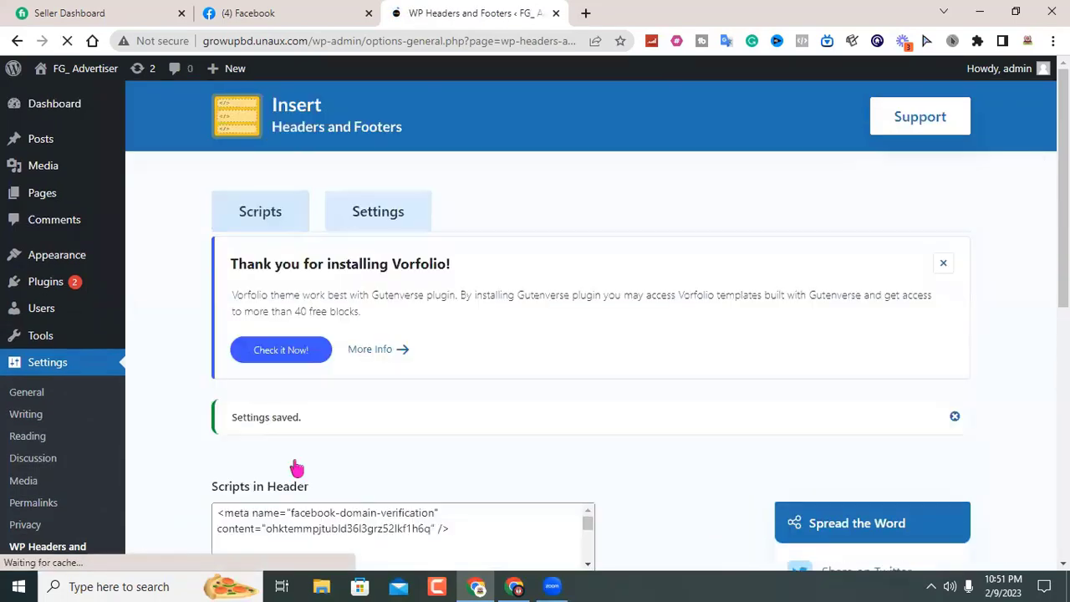
- Back in the Events Manager window, turn on Automatic Advanced Matching for the pixel and open the Event Setup Tool
click(526, 585)
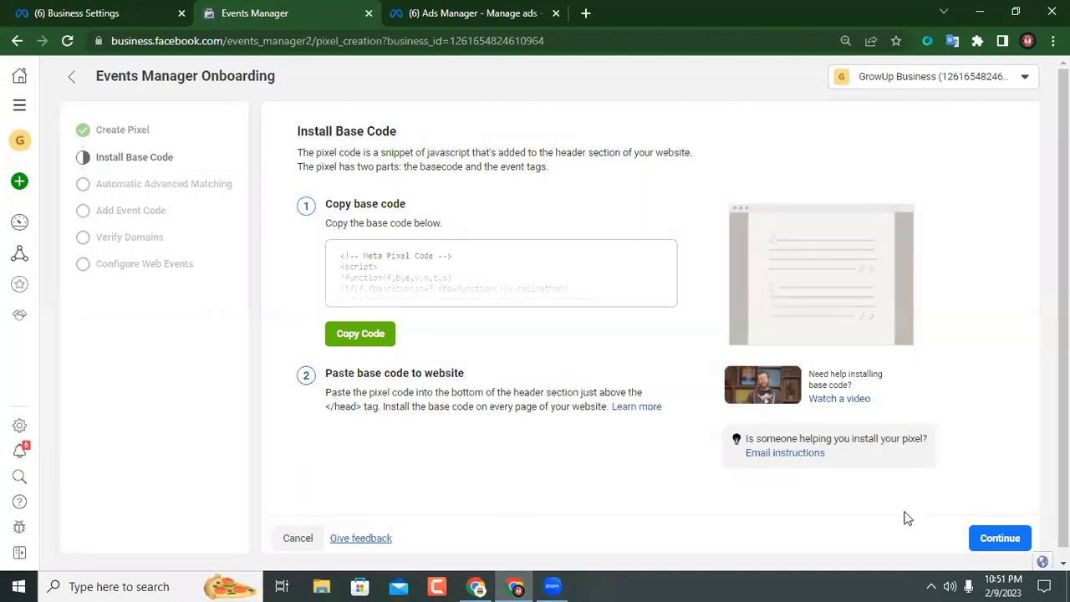
click(1000, 542)
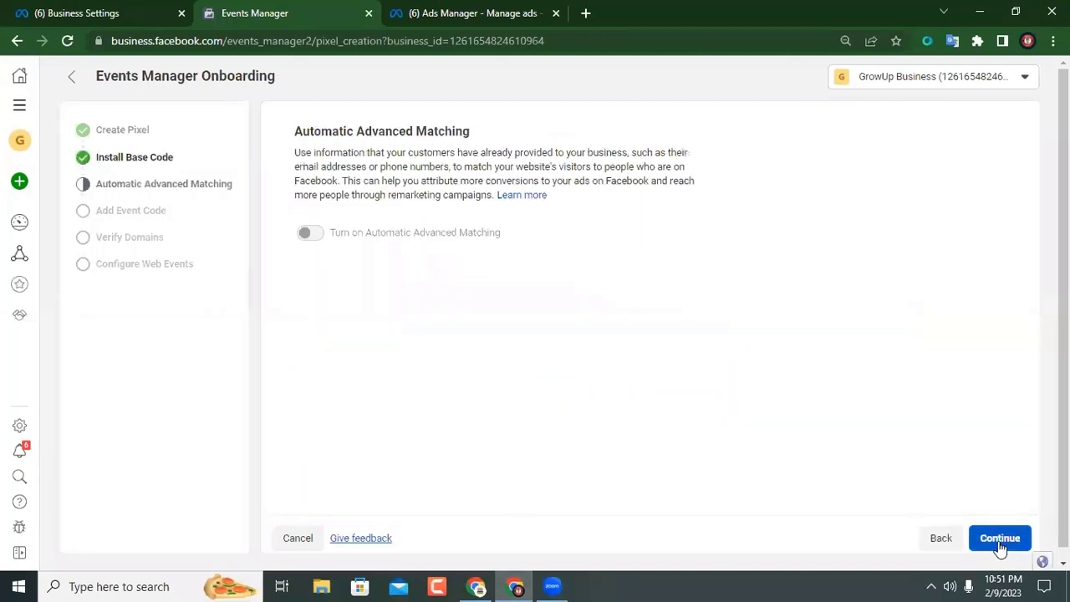
click(316, 235)
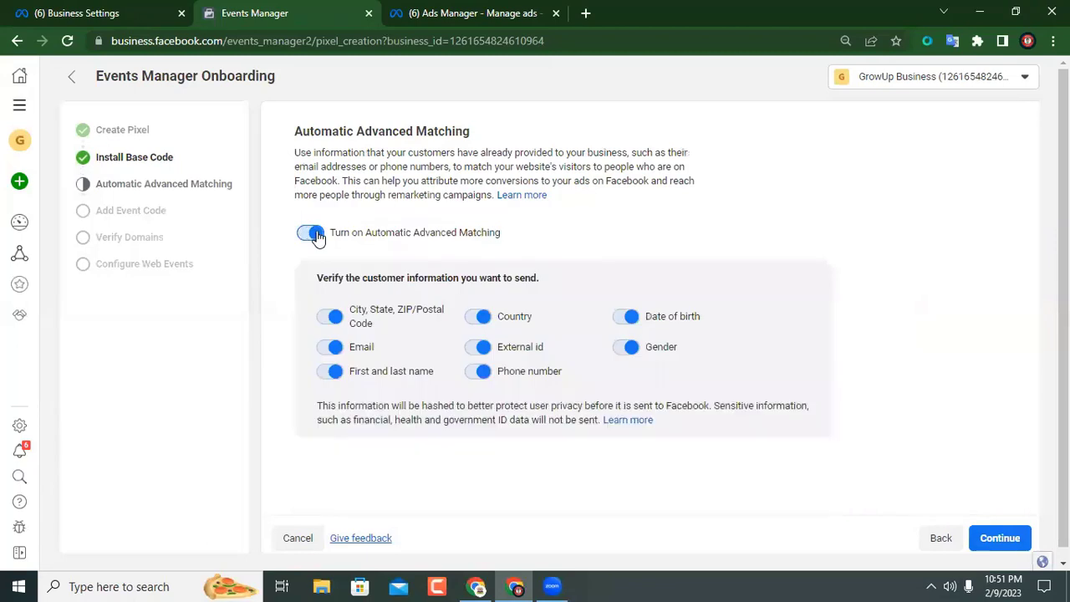
click(1007, 541)
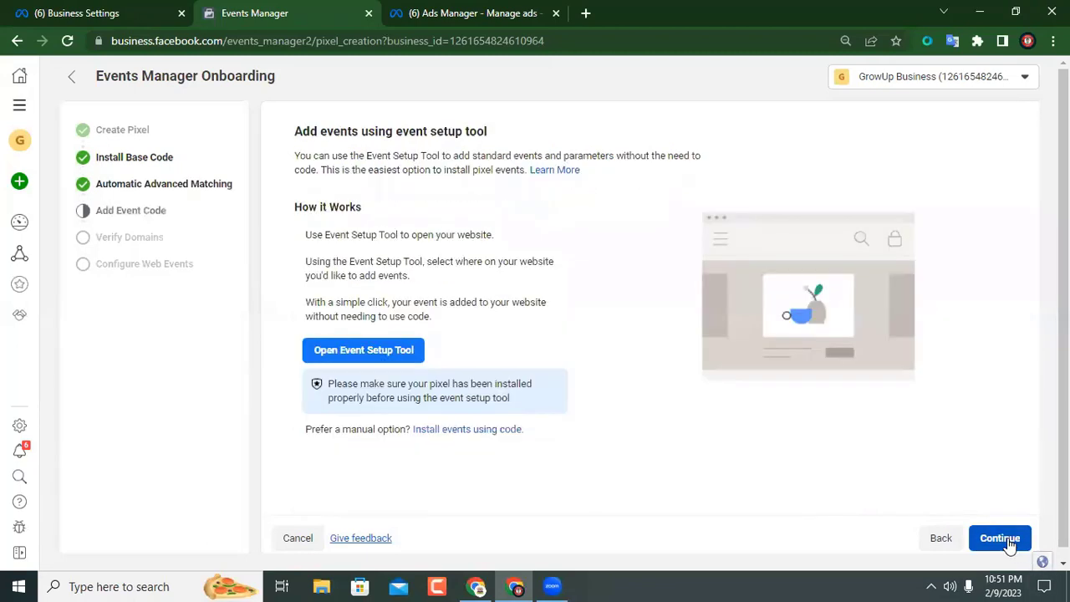
click(379, 352)
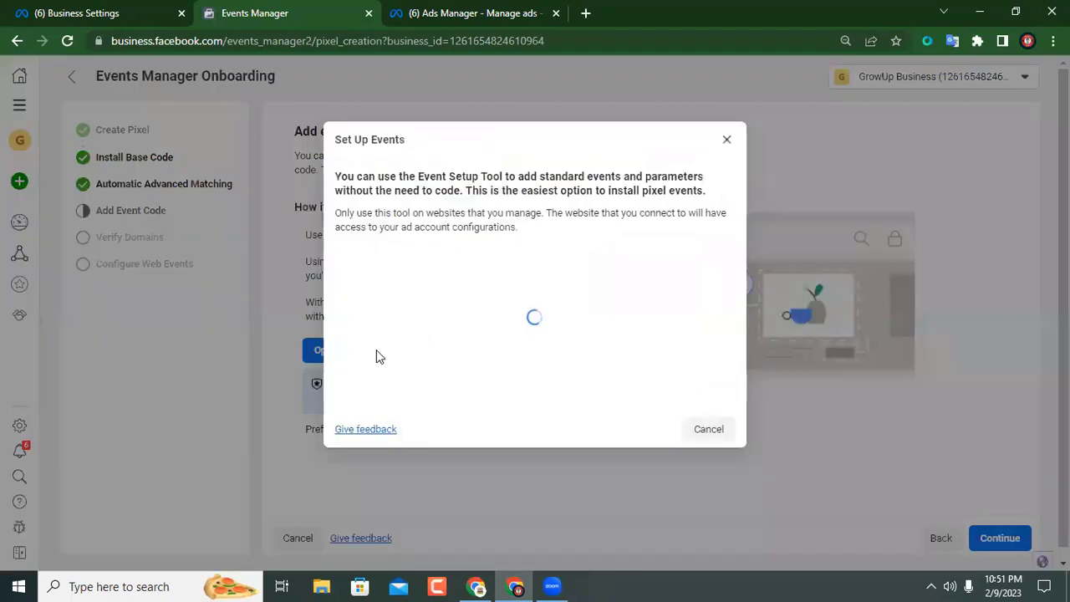
click(353, 283)
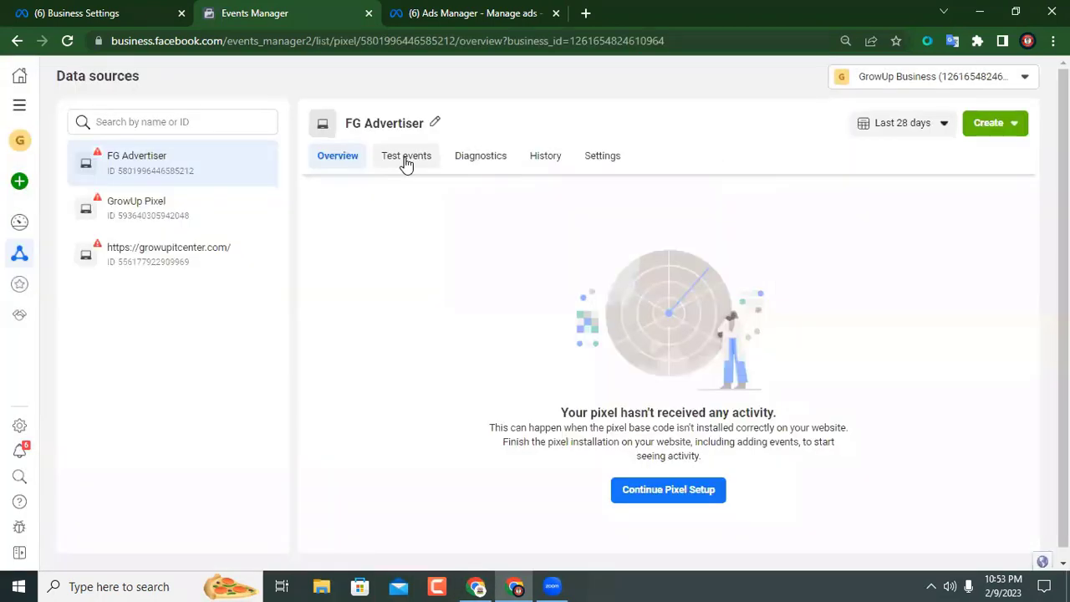
- Show the FG Advertiser pixel's test events, paste the growupbd.unaux.com website URL for browser events and open the website
scroll(604, 270, down, 1)
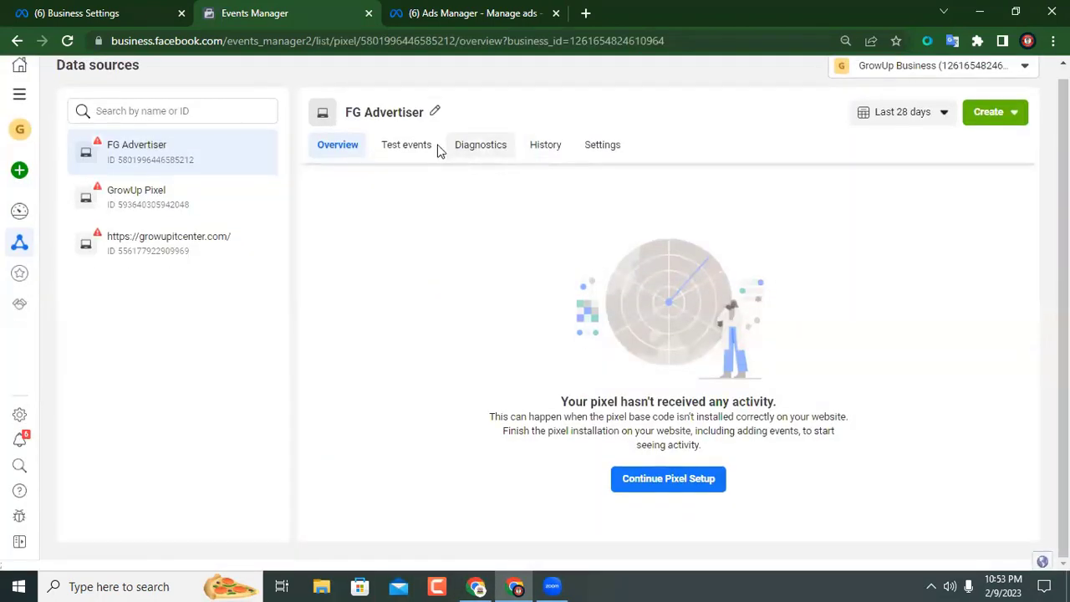
click(410, 145)
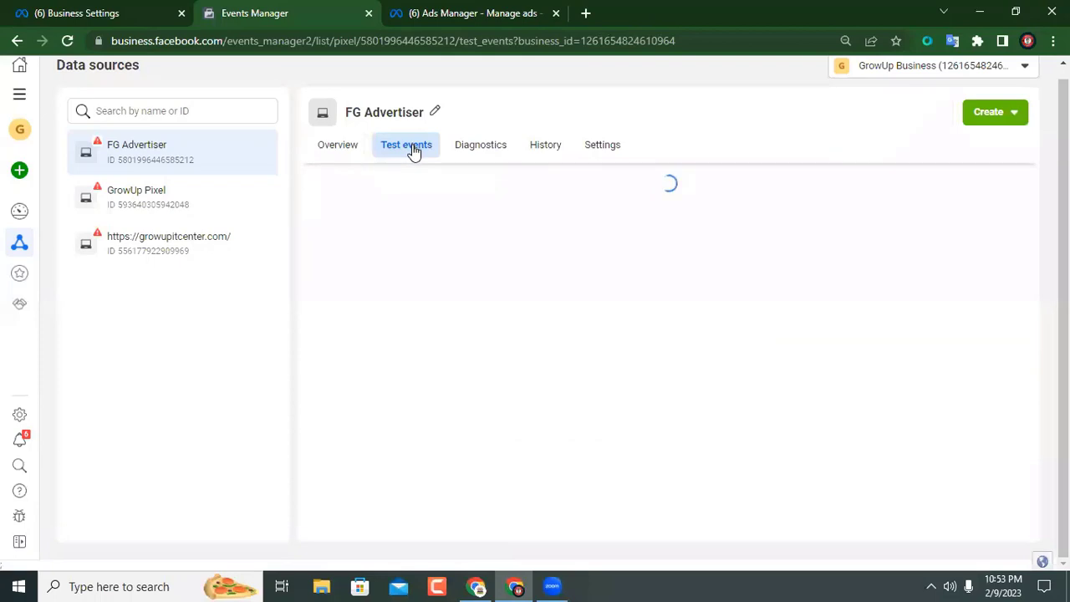
right_click(448, 403)
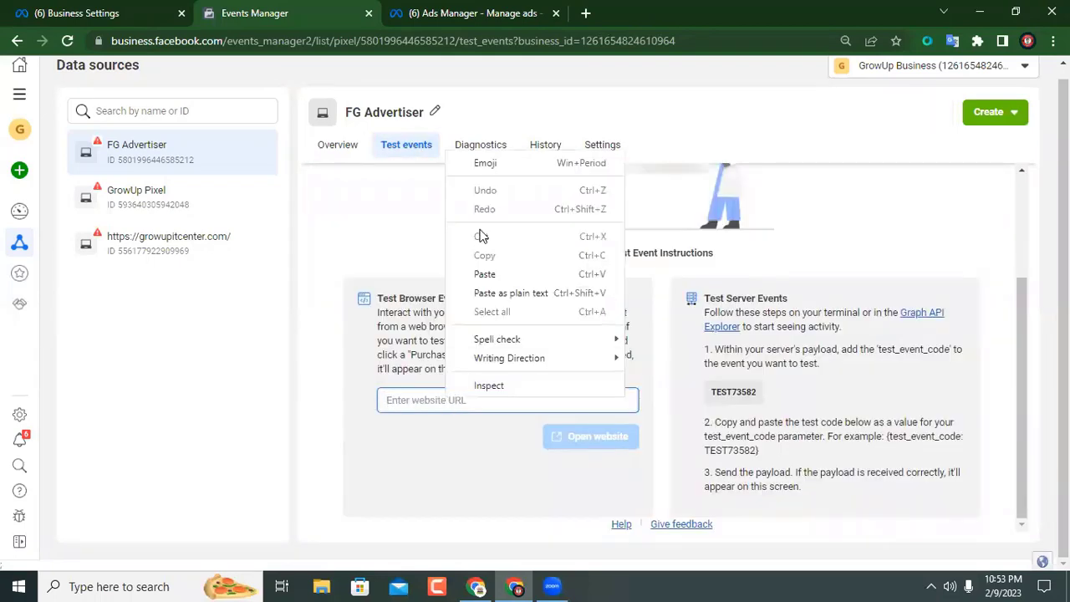
click(493, 278)
click(580, 440)
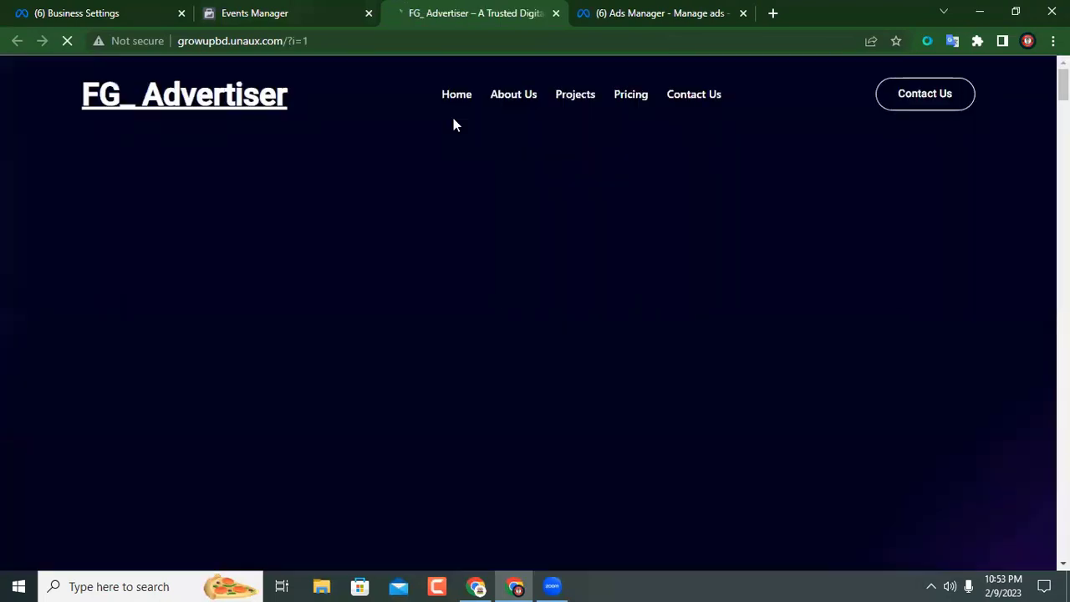
- Browse the FG_ Advertiser home page to trigger pixel activity and return to Events Manager to check the received test events
click(456, 99)
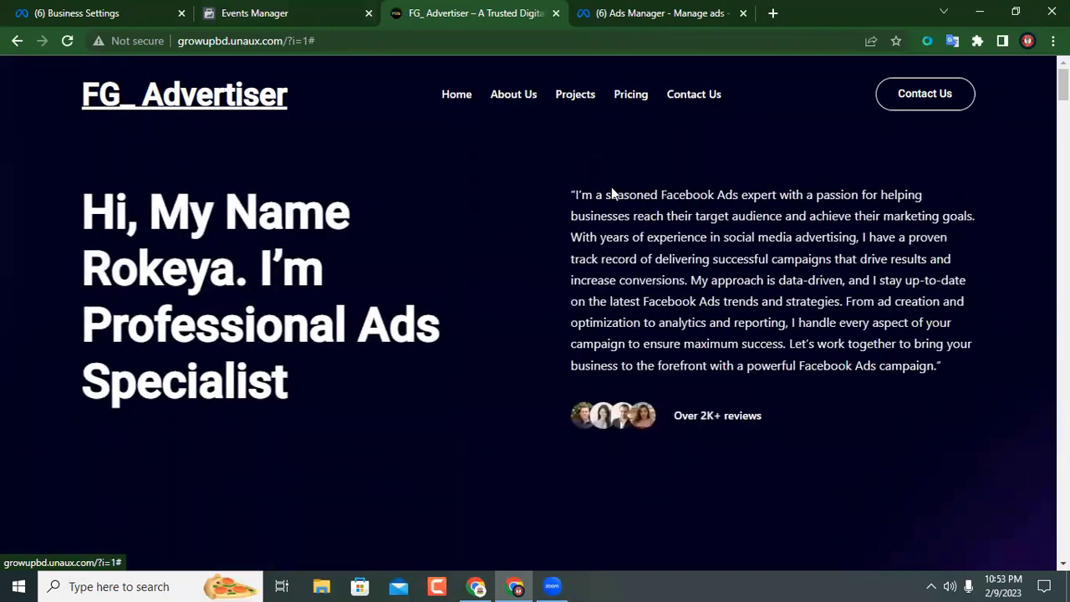
scroll(673, 317, down, 10)
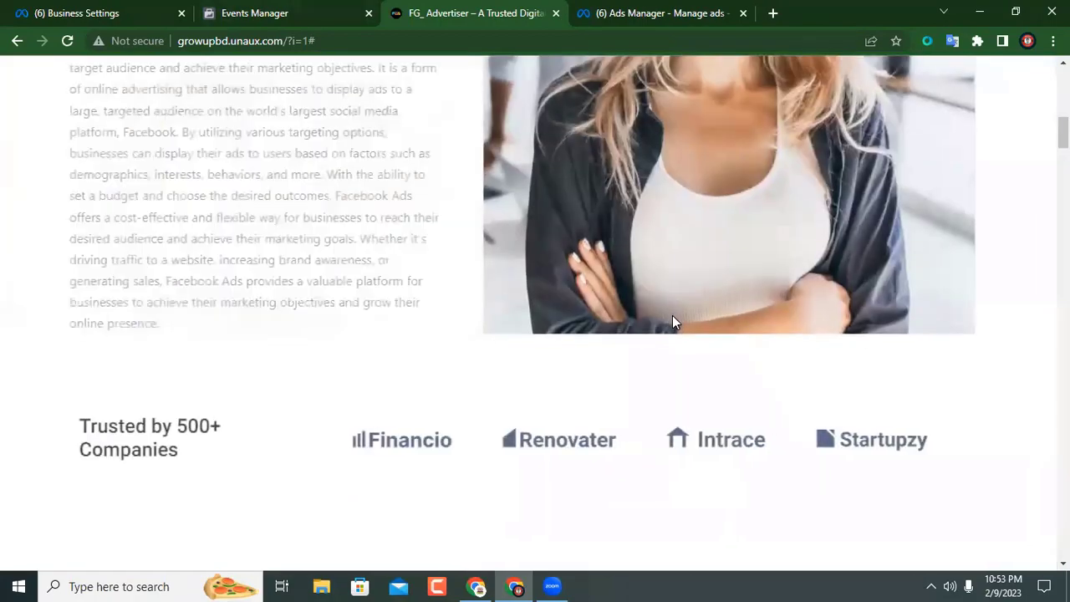
scroll(263, 346, up, 5)
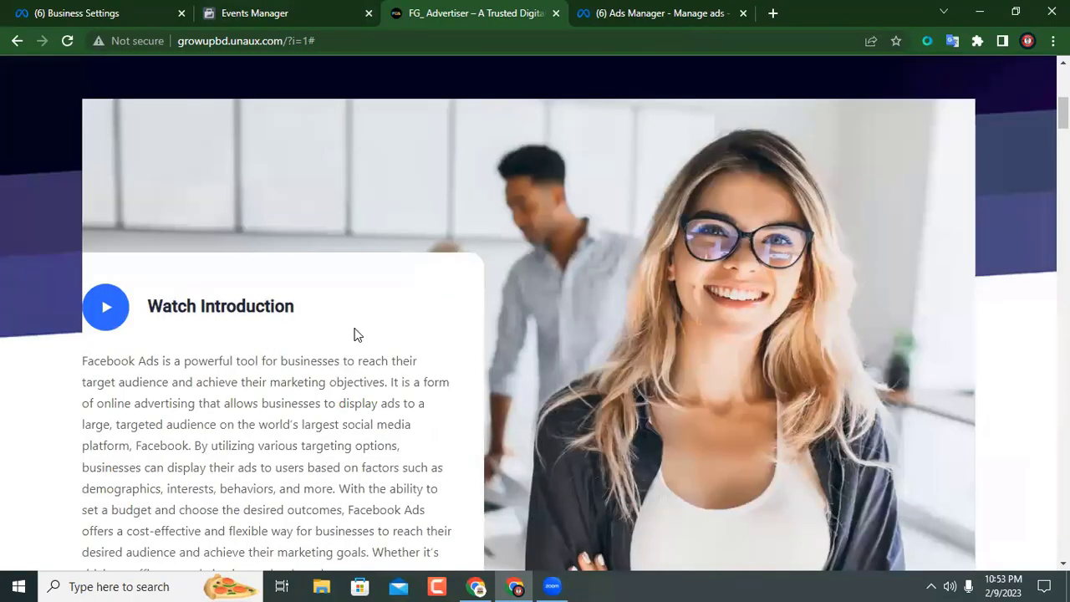
scroll(635, 326, down, 10)
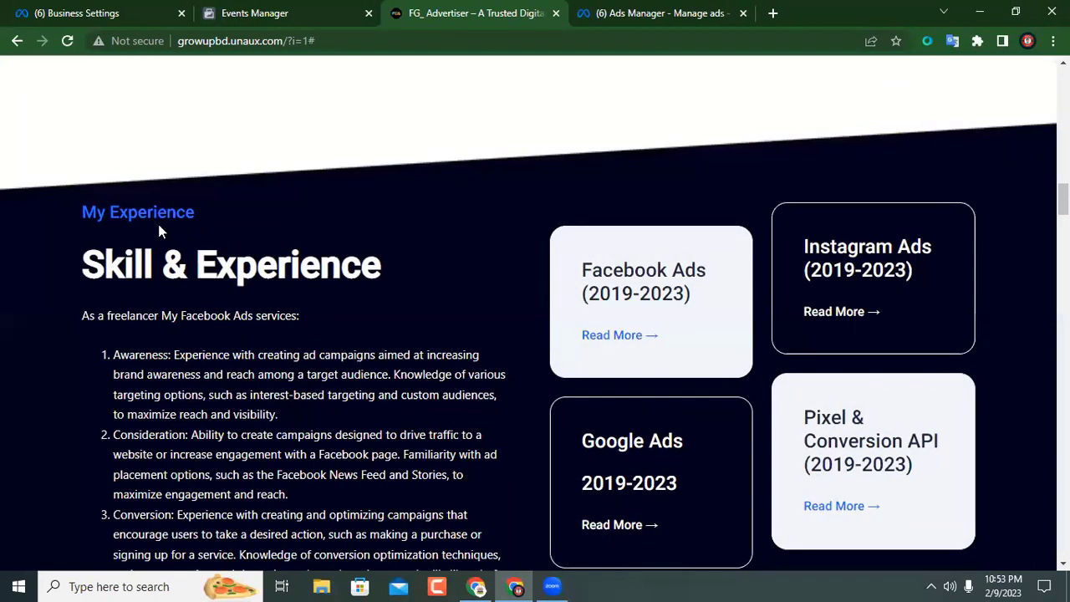
click(259, 15)
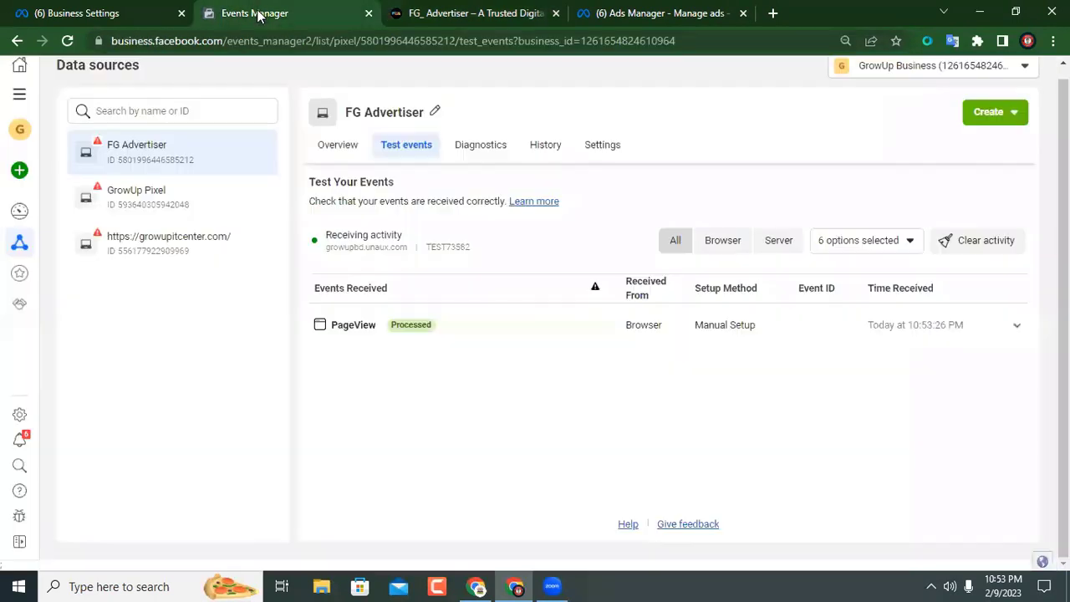